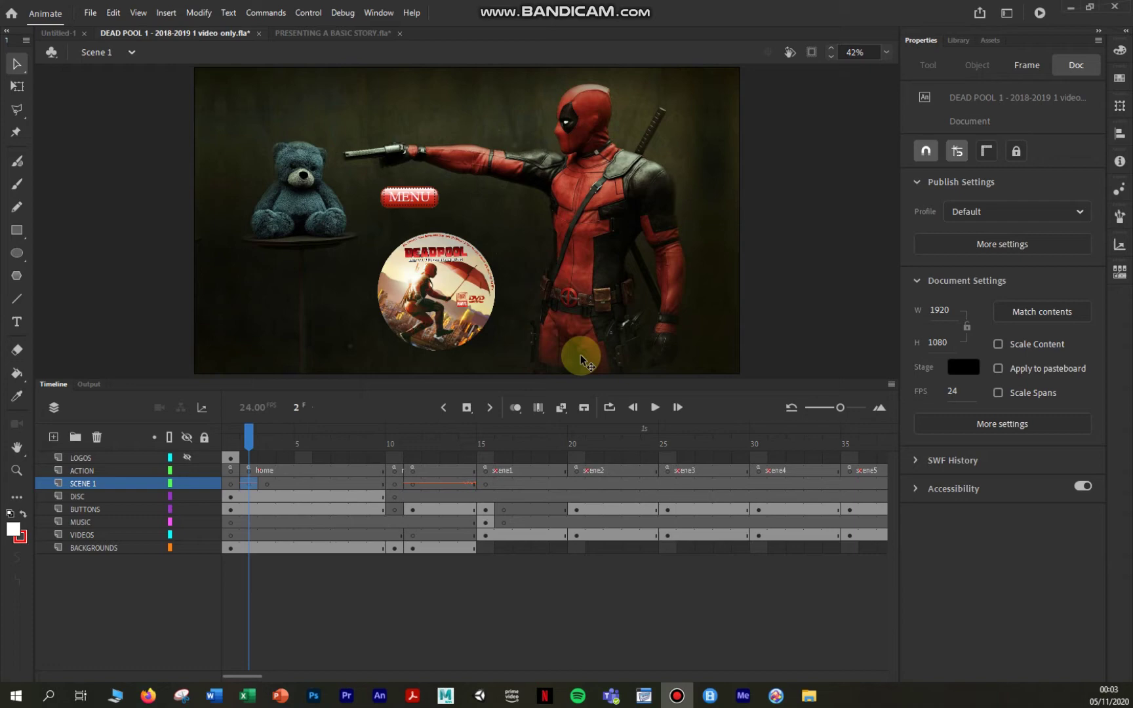
- Test the Deadpool menu movie, exporting and playing it as a SWF
click(573, 196)
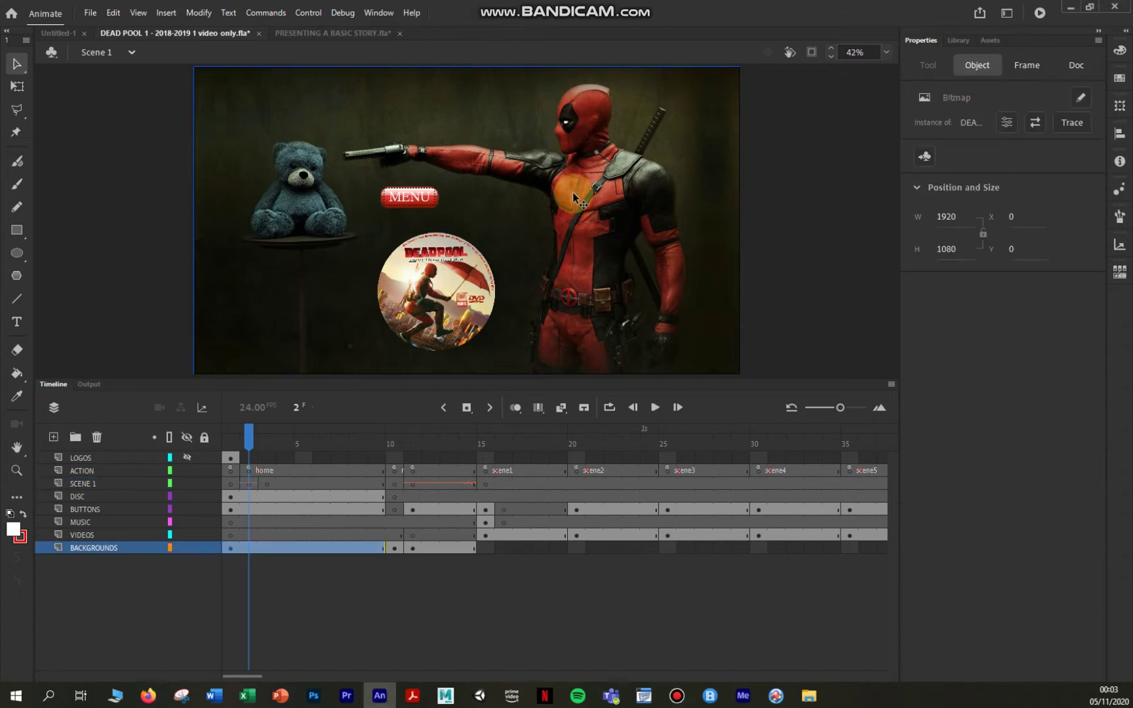
key(ctrl+Return)
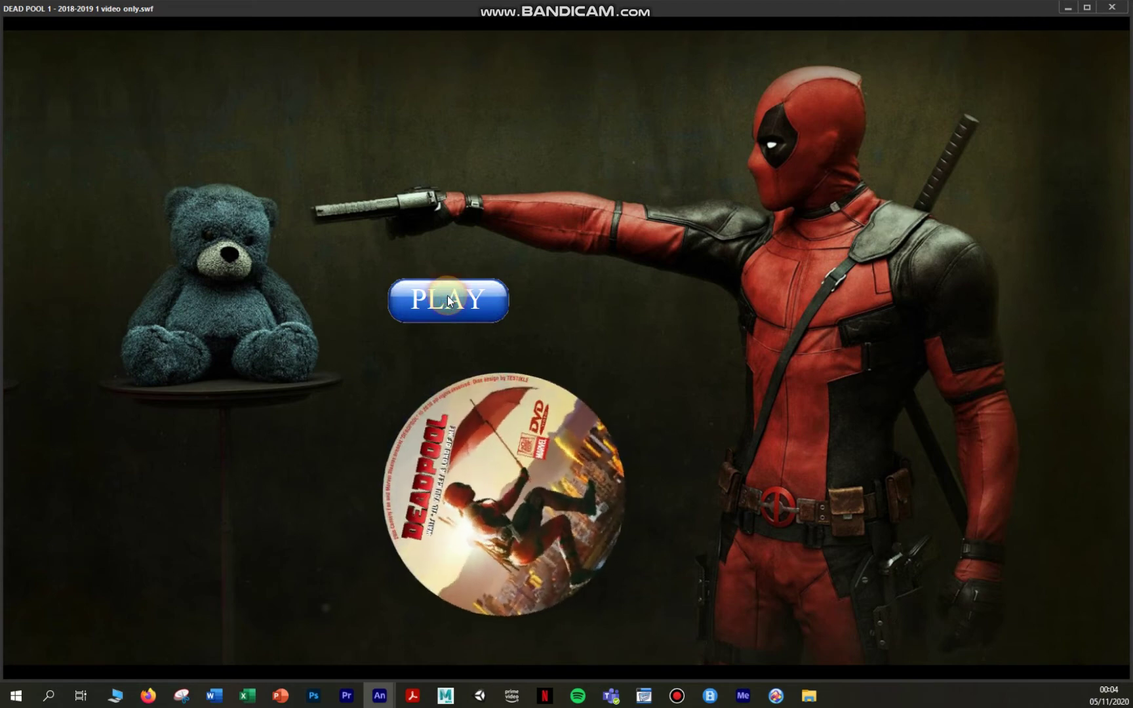
- From PLAY, watch the first and sixth thumbnail scenes, returning via Menu each time, then close the player
click(449, 301)
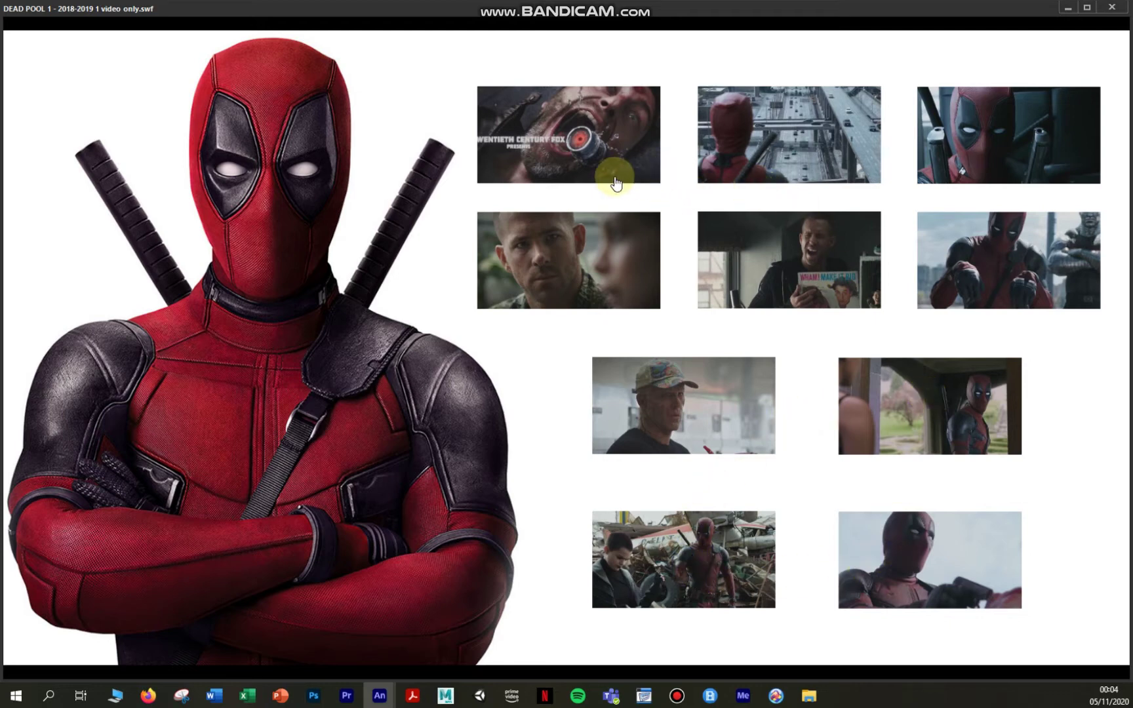
click(577, 135)
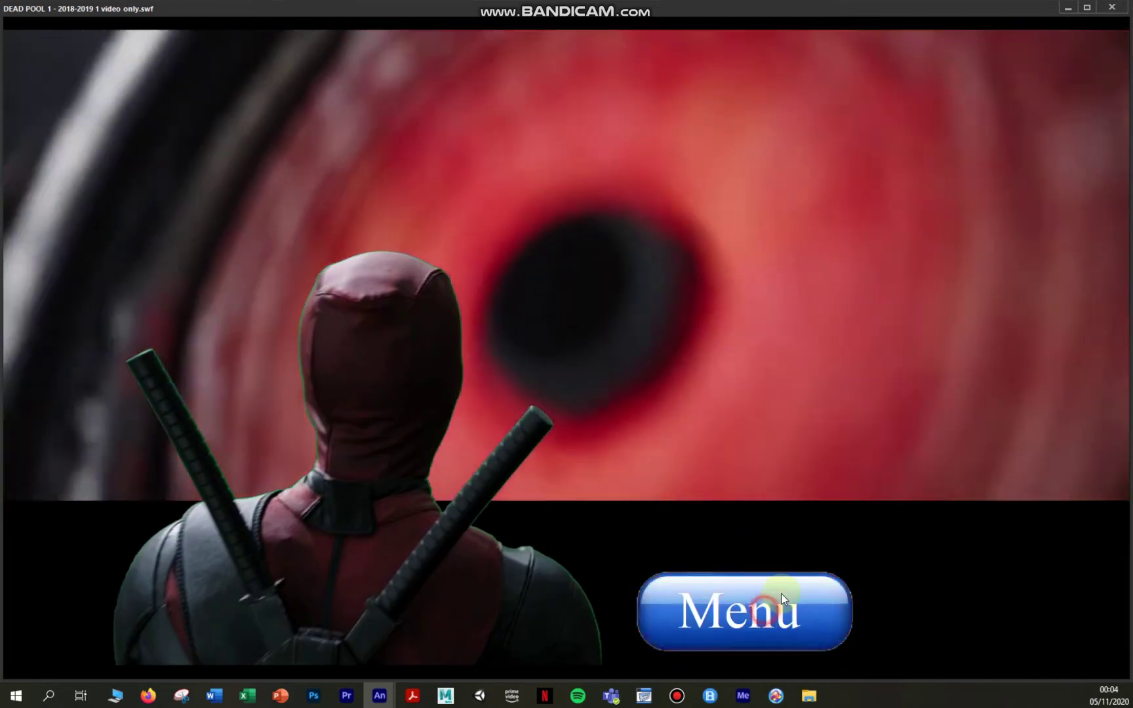
click(781, 594)
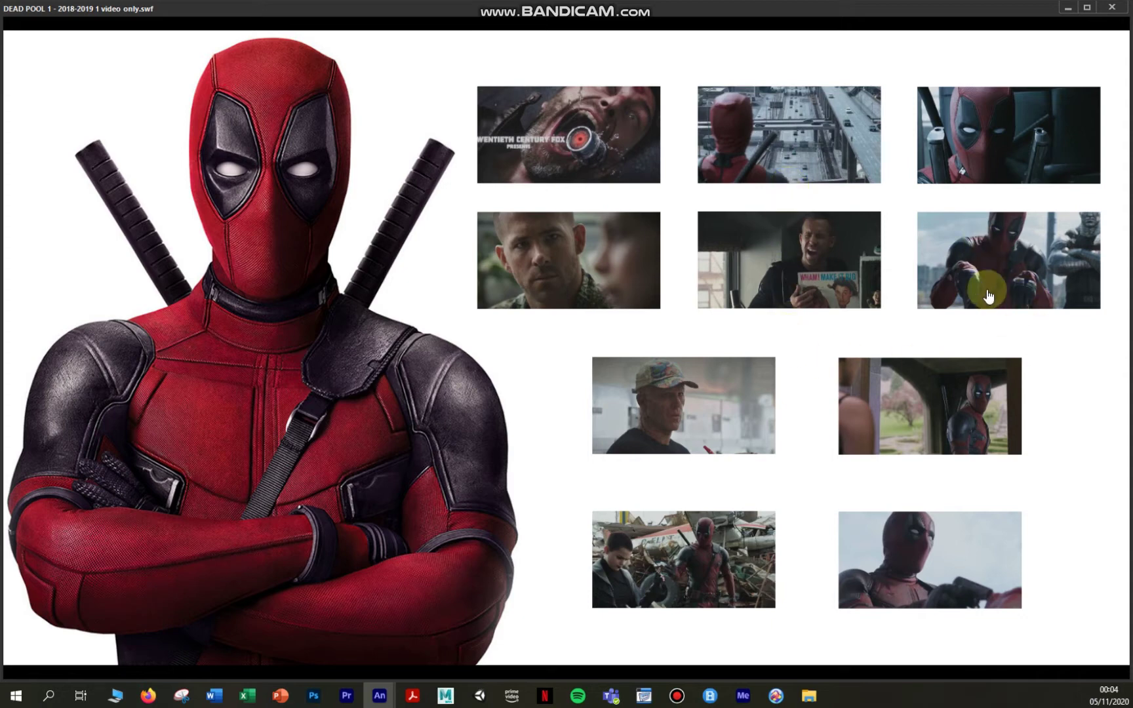
click(989, 260)
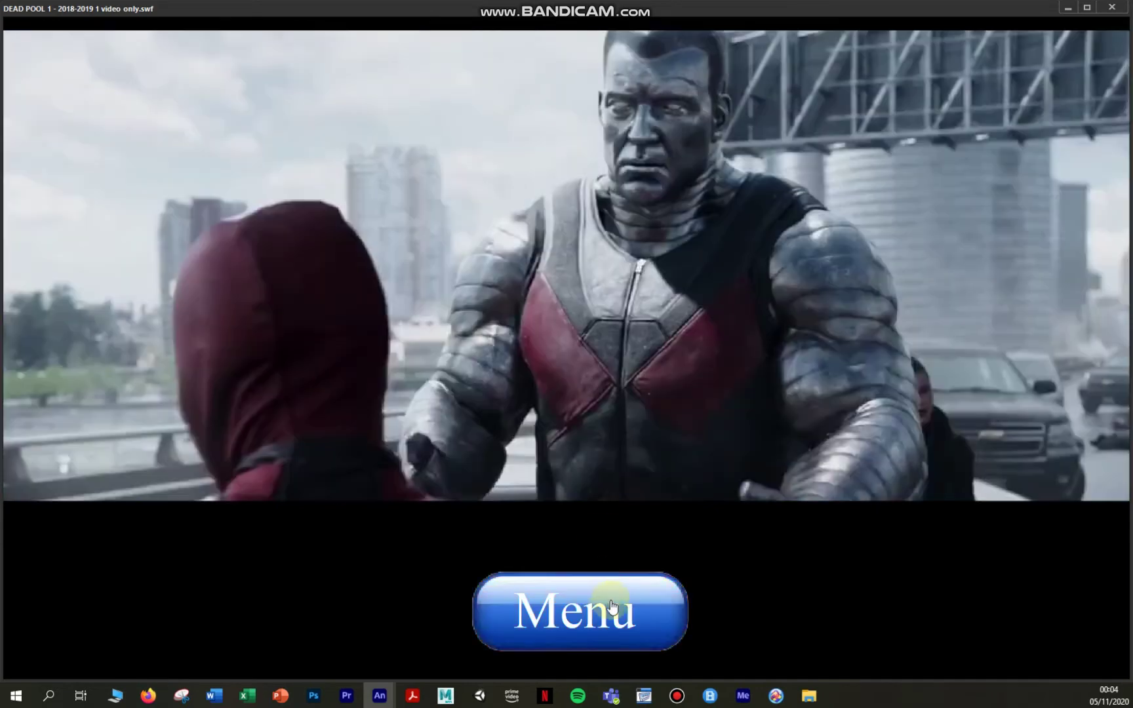
click(611, 607)
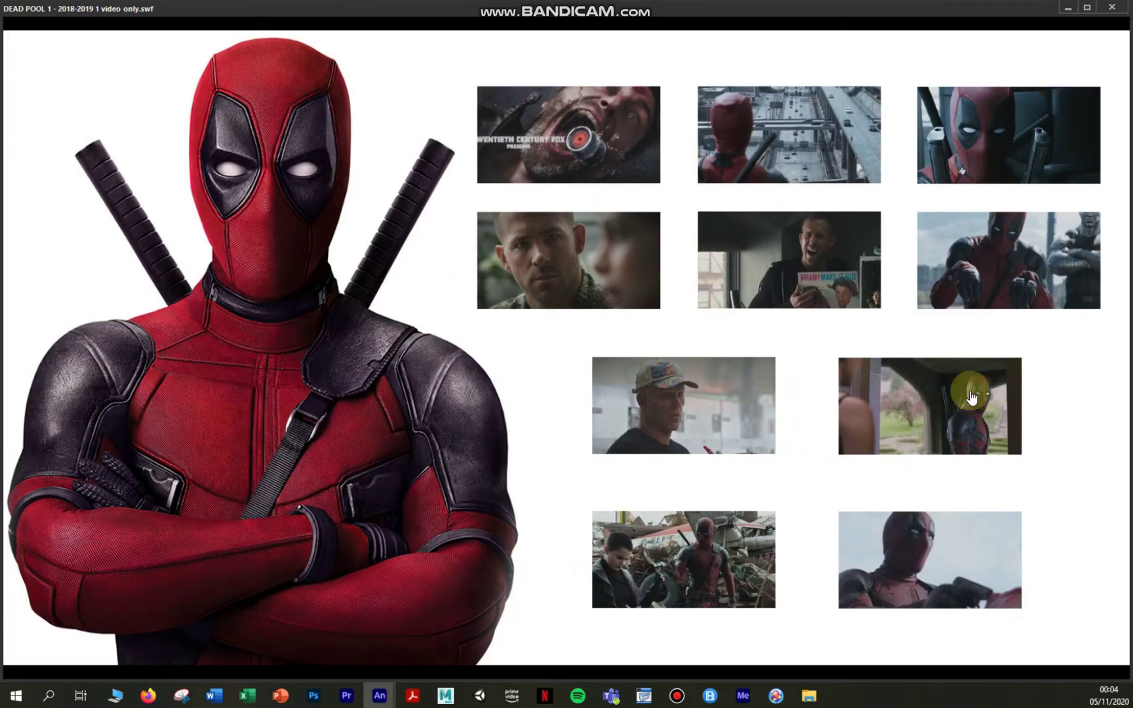
click(1112, 9)
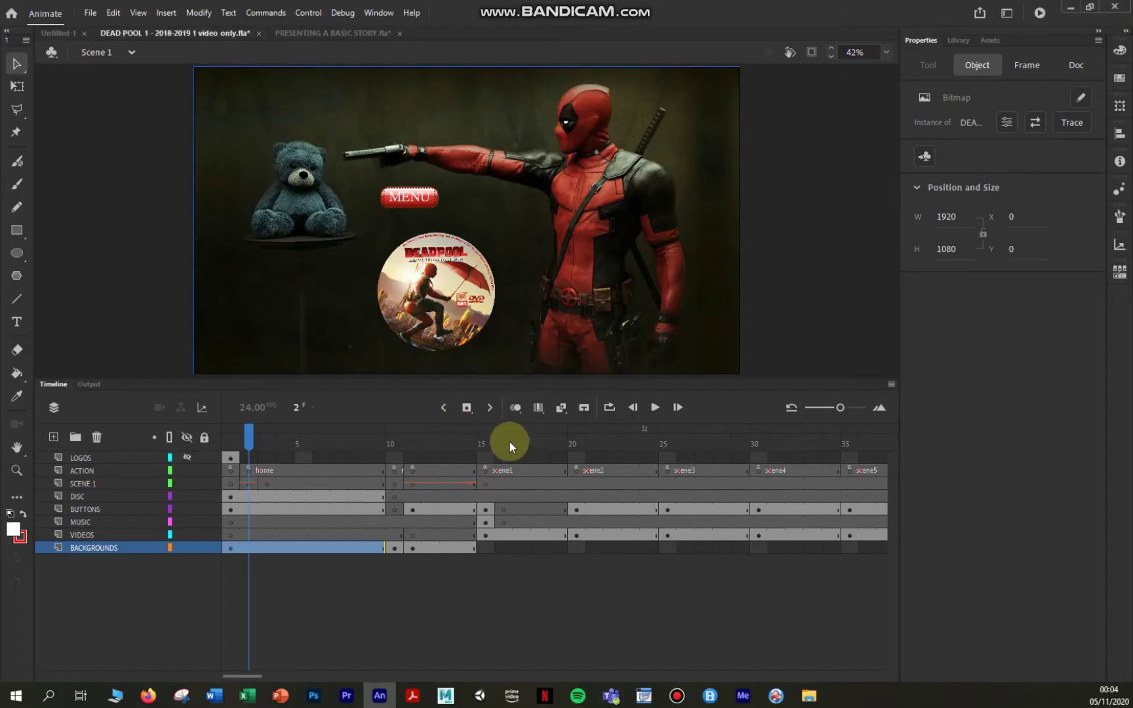
- Move the timeline playhead from the first frames to frame 11's thumbnail collage
mouse_move(253, 434)
mouse_down()
mouse_move(226, 434)
mouse_move(267, 436)
mouse_up()
drag(391, 461, 412, 505)
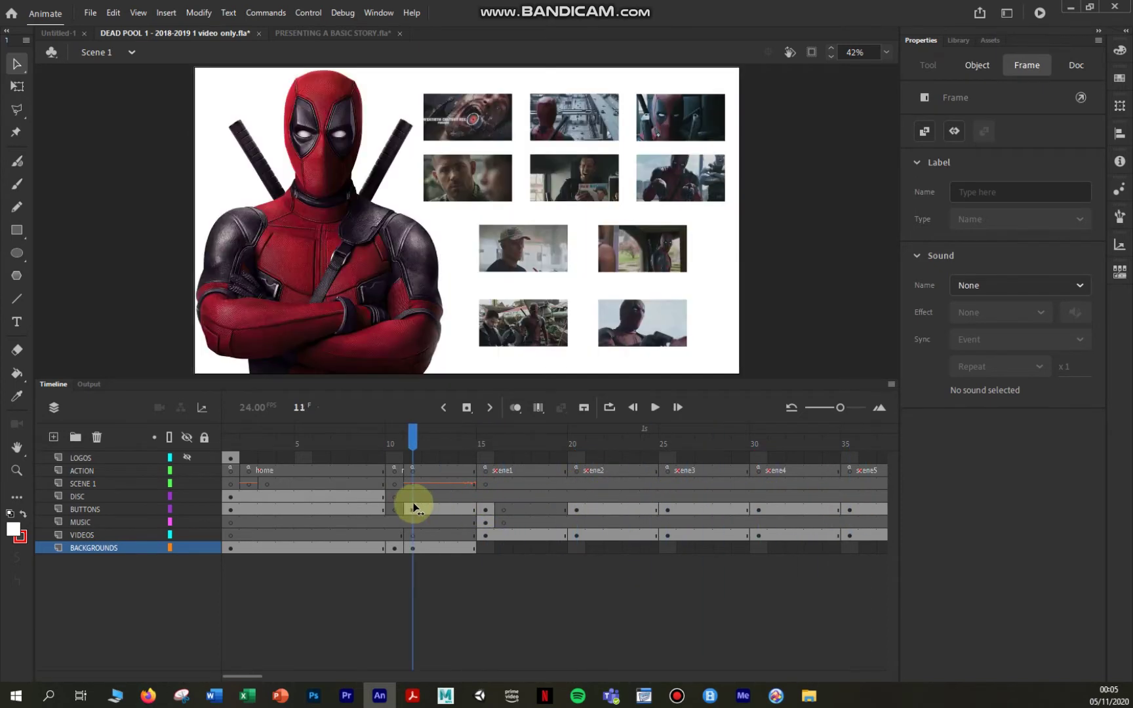
click(481, 376)
click(474, 120)
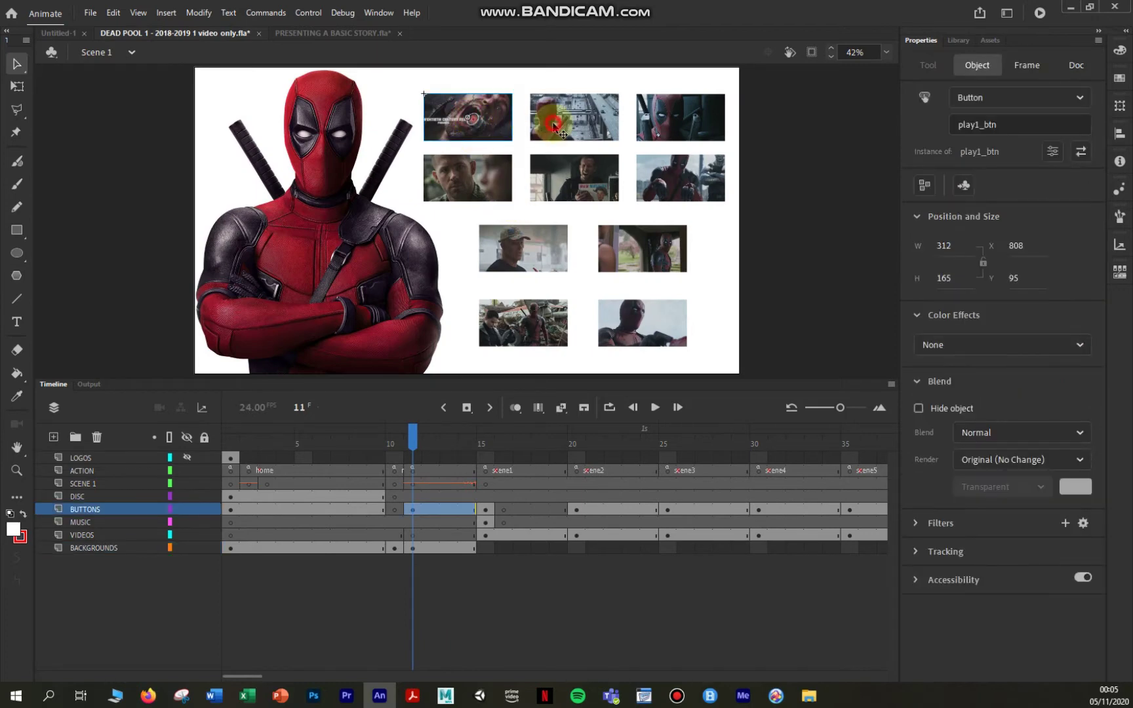
click(670, 114)
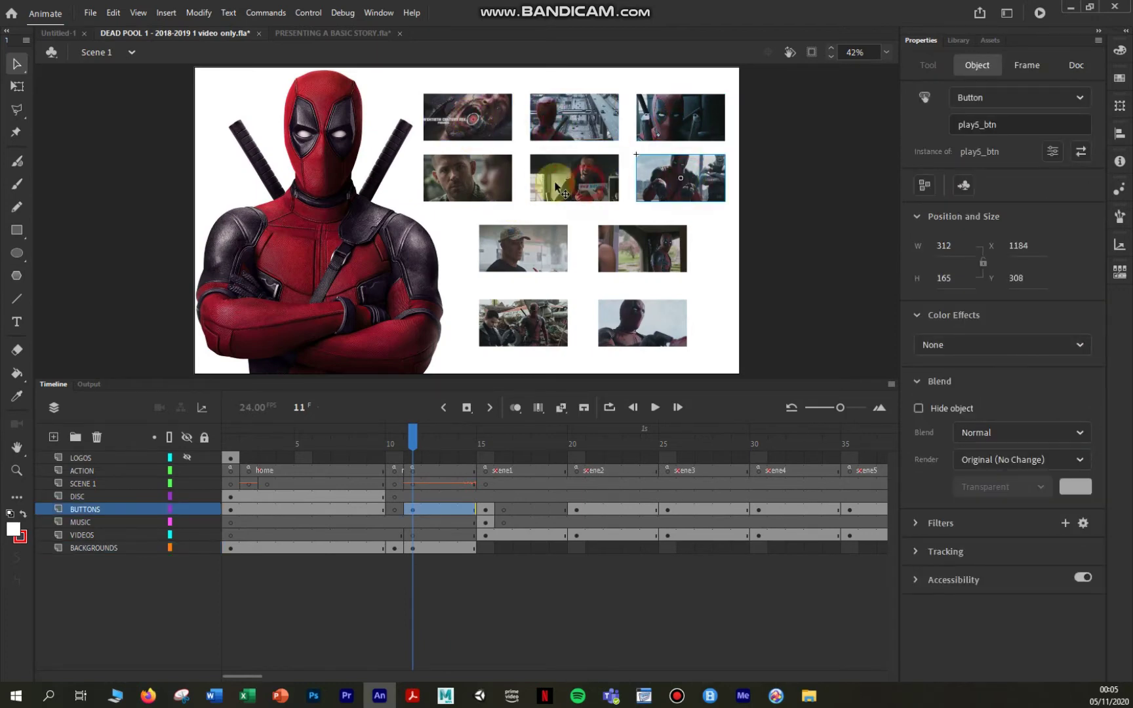
click(467, 176)
click(484, 470)
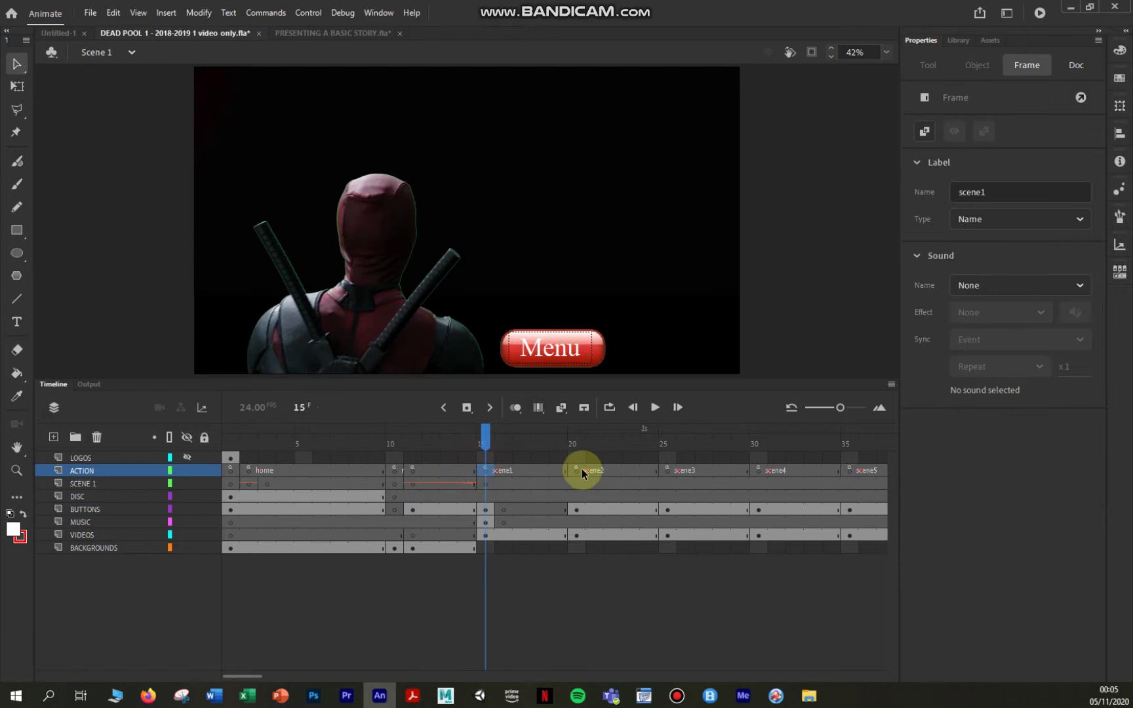
click(576, 470)
click(667, 470)
click(758, 470)
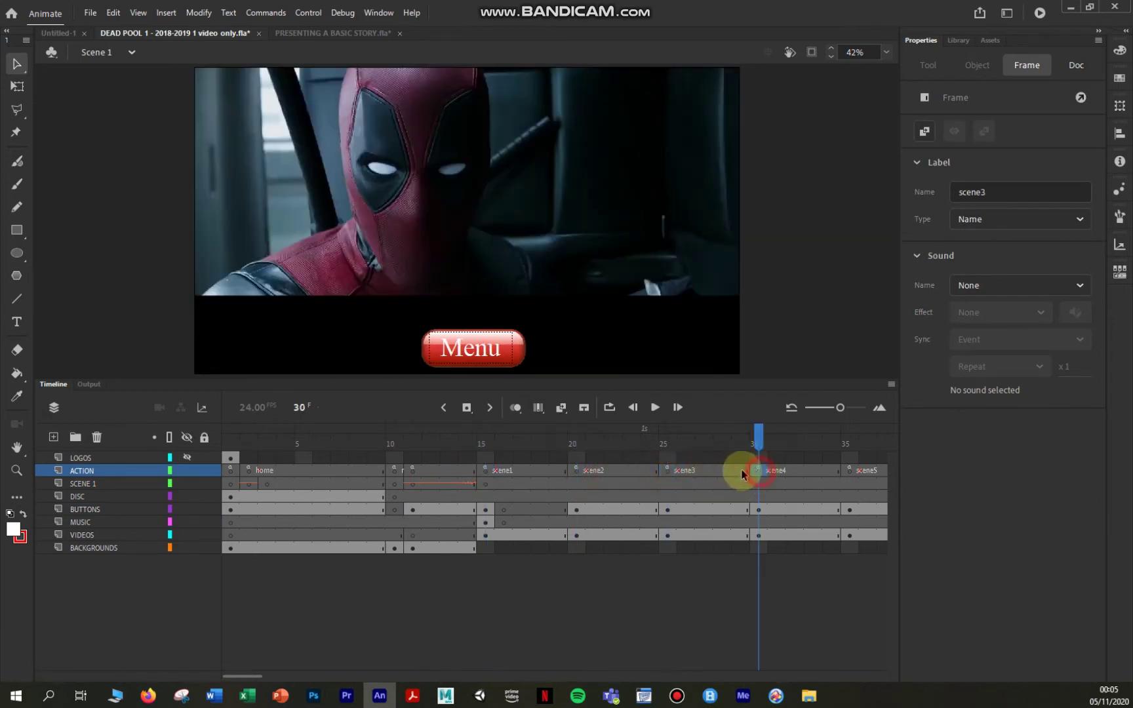
click(413, 472)
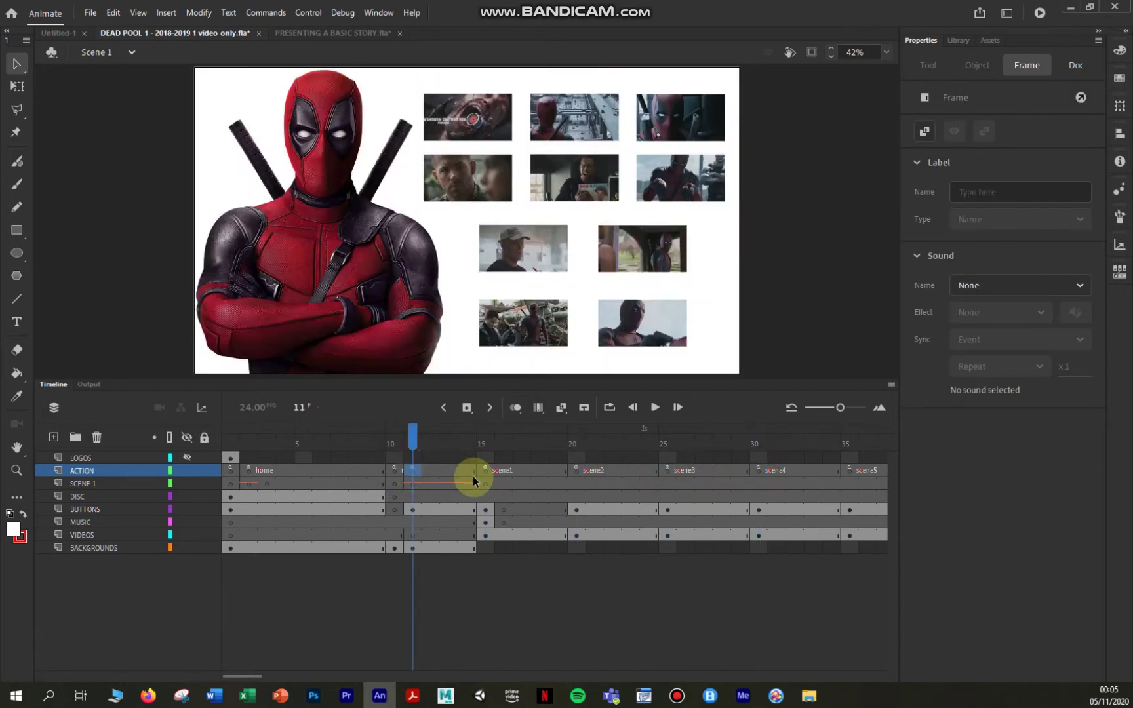
click(482, 471)
click(409, 472)
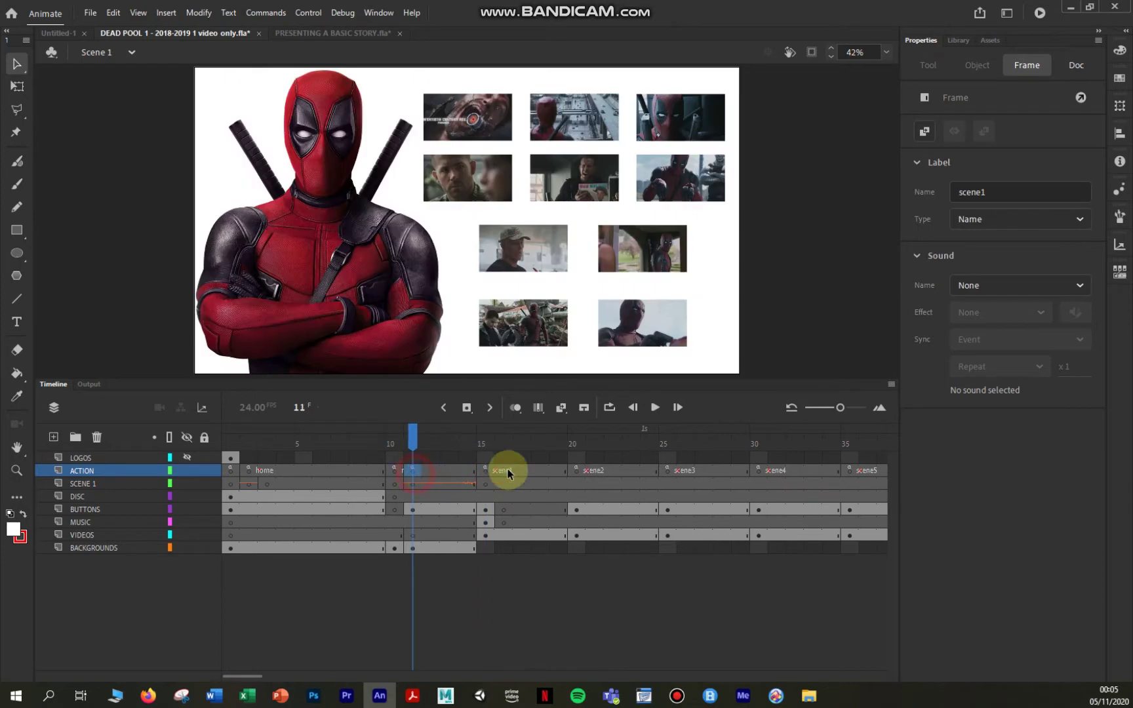
click(574, 471)
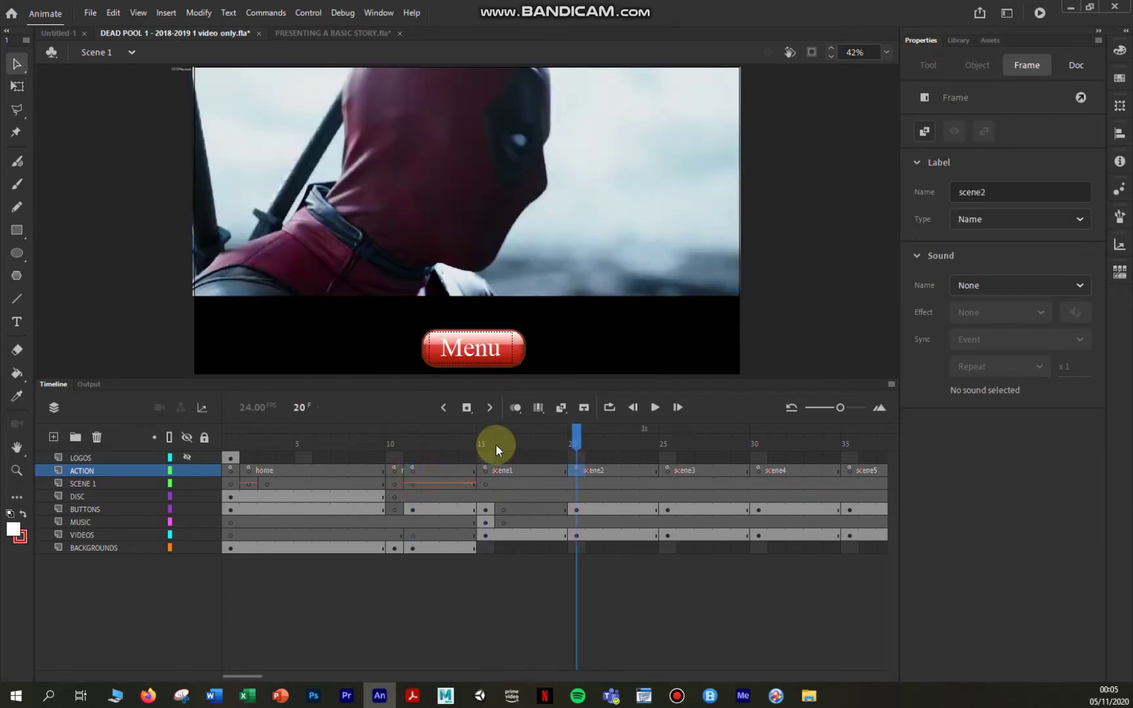
click(413, 472)
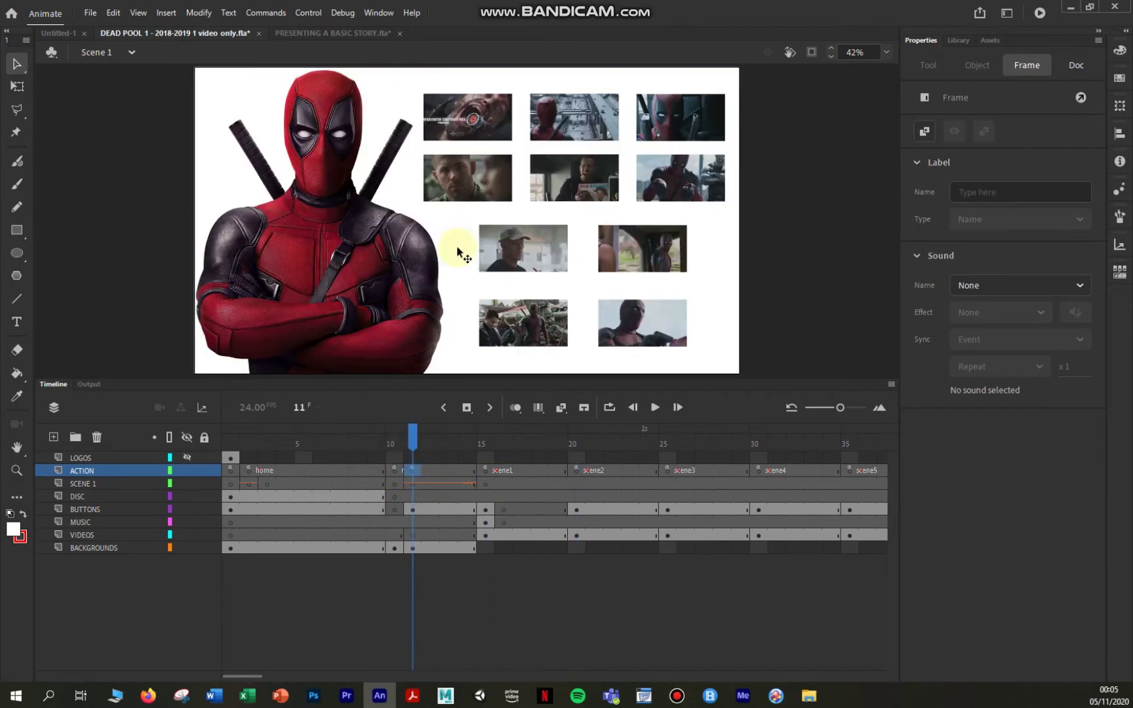
click(551, 113)
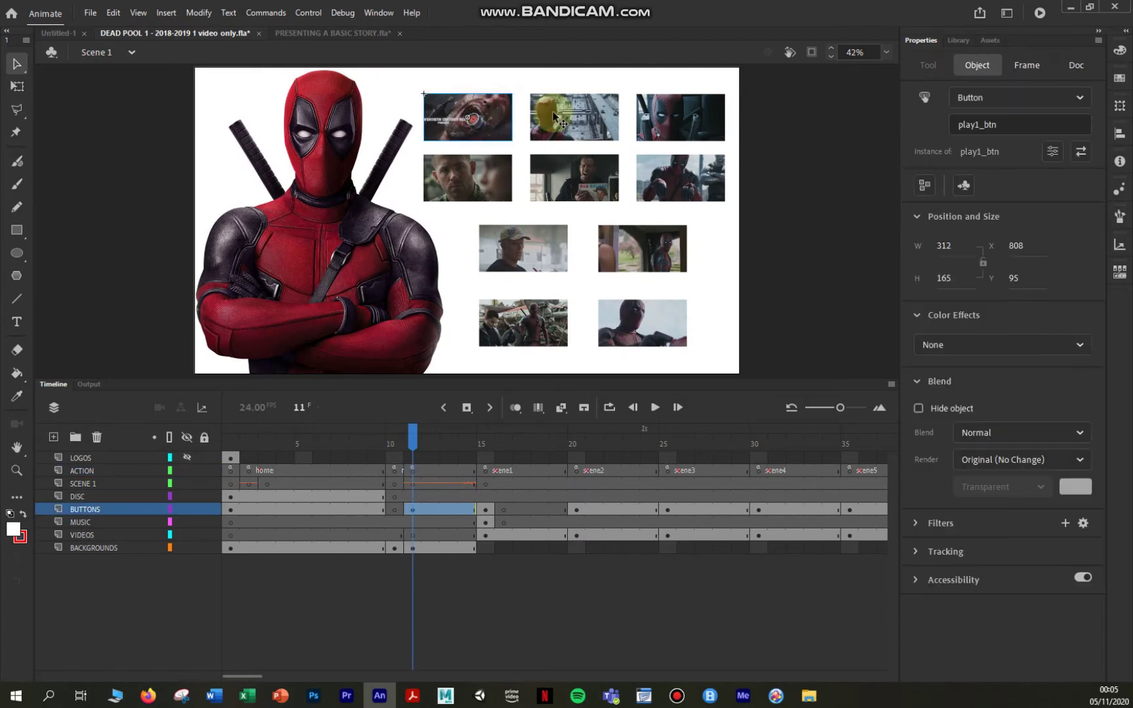
click(688, 127)
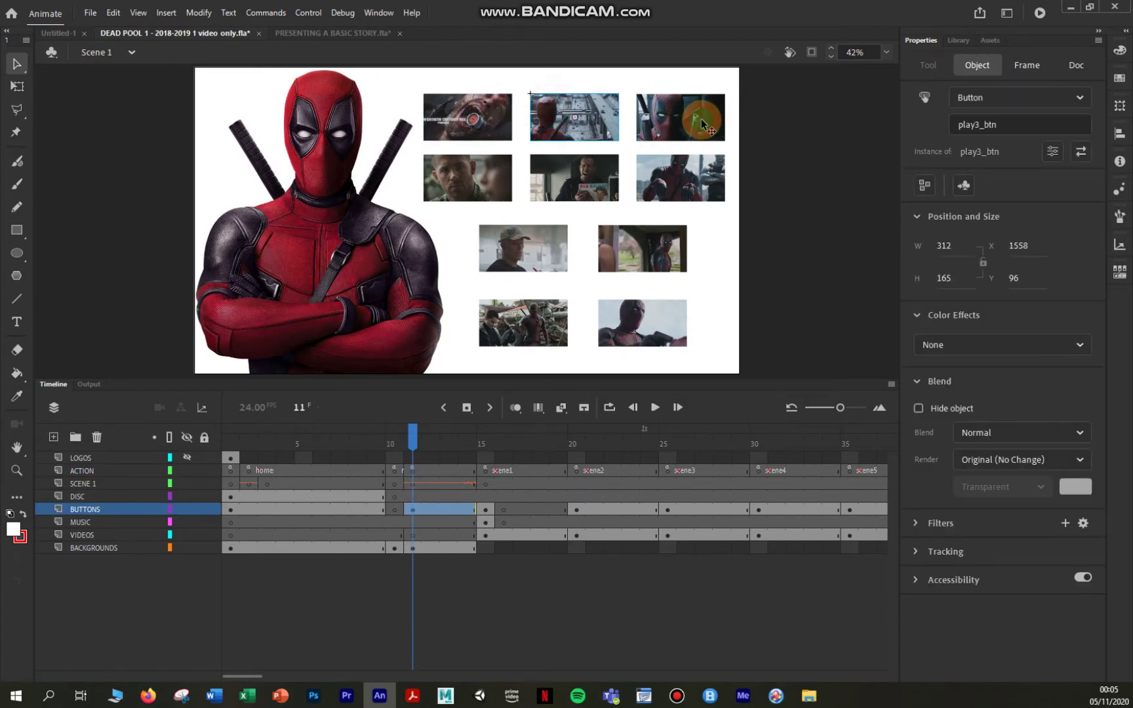
click(496, 134)
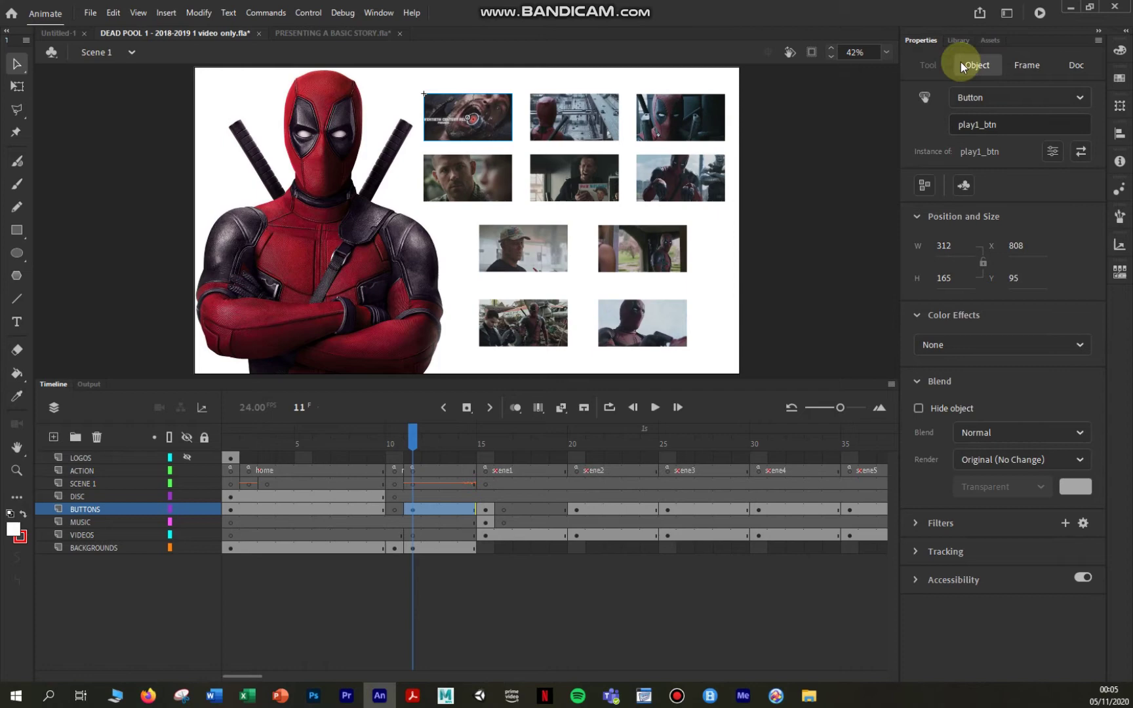
double_click(960, 124)
click(578, 116)
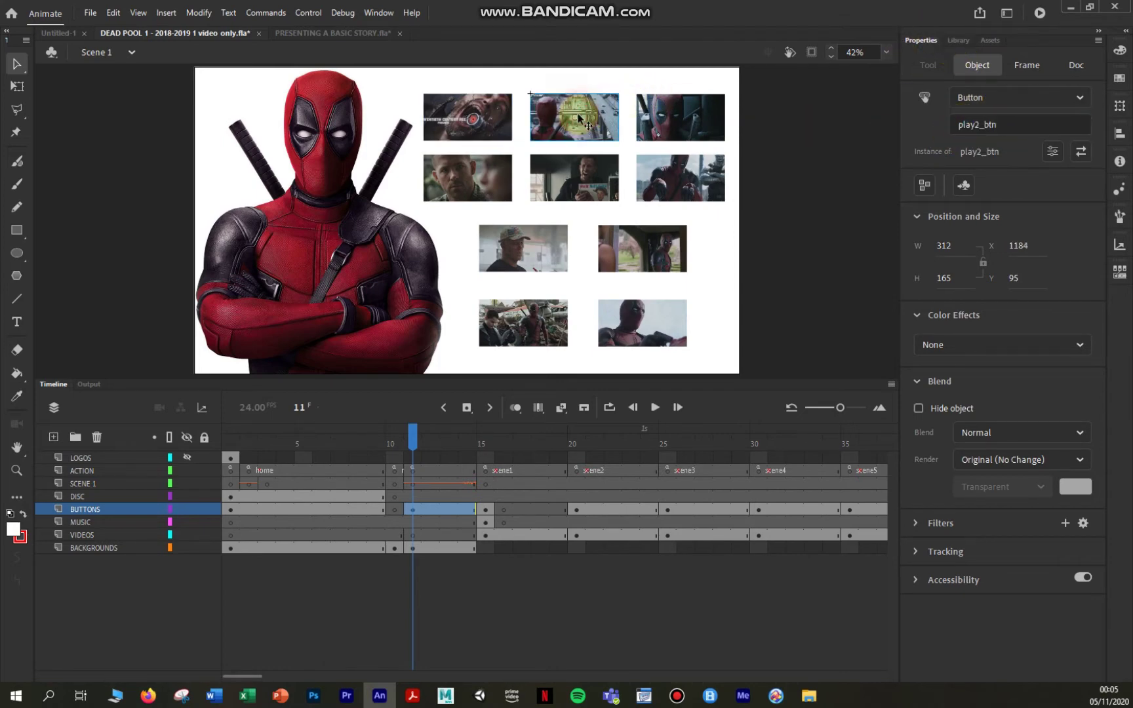
double_click(959, 123)
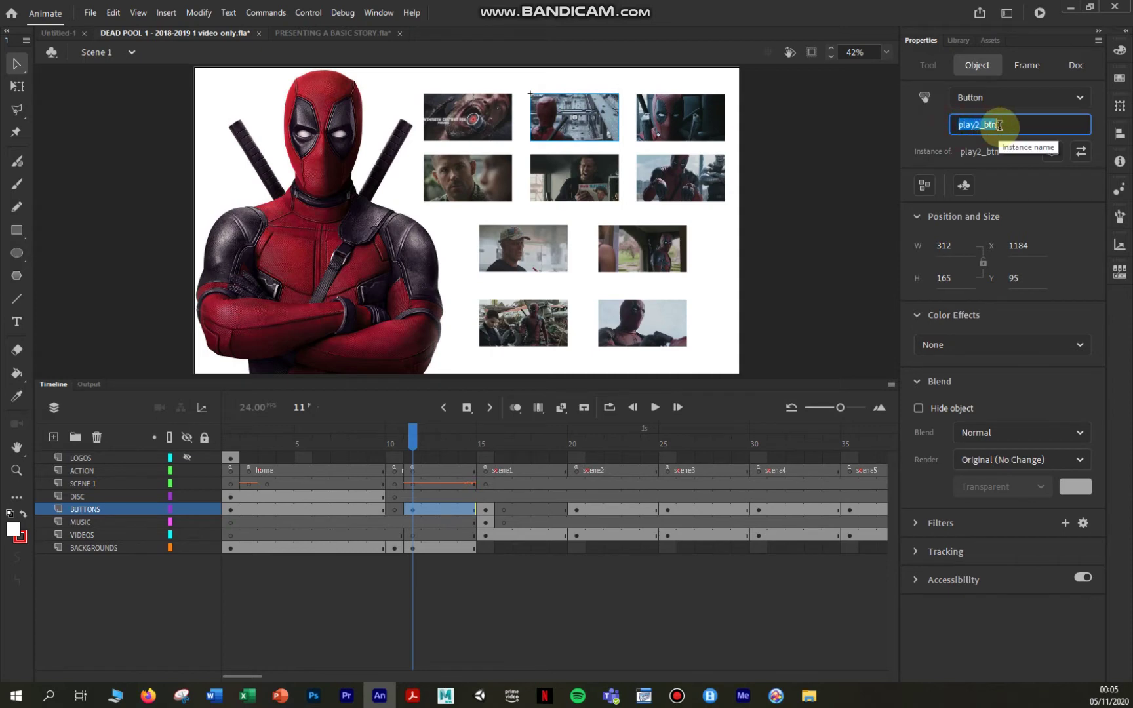
click(684, 124)
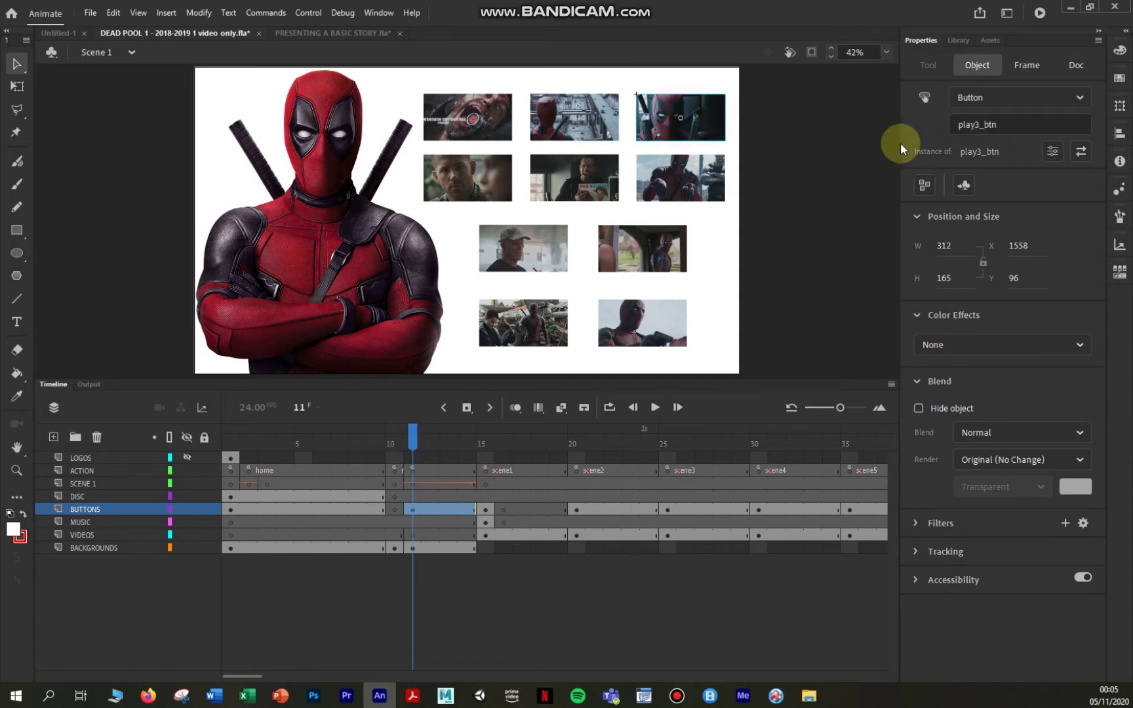
double_click(959, 124)
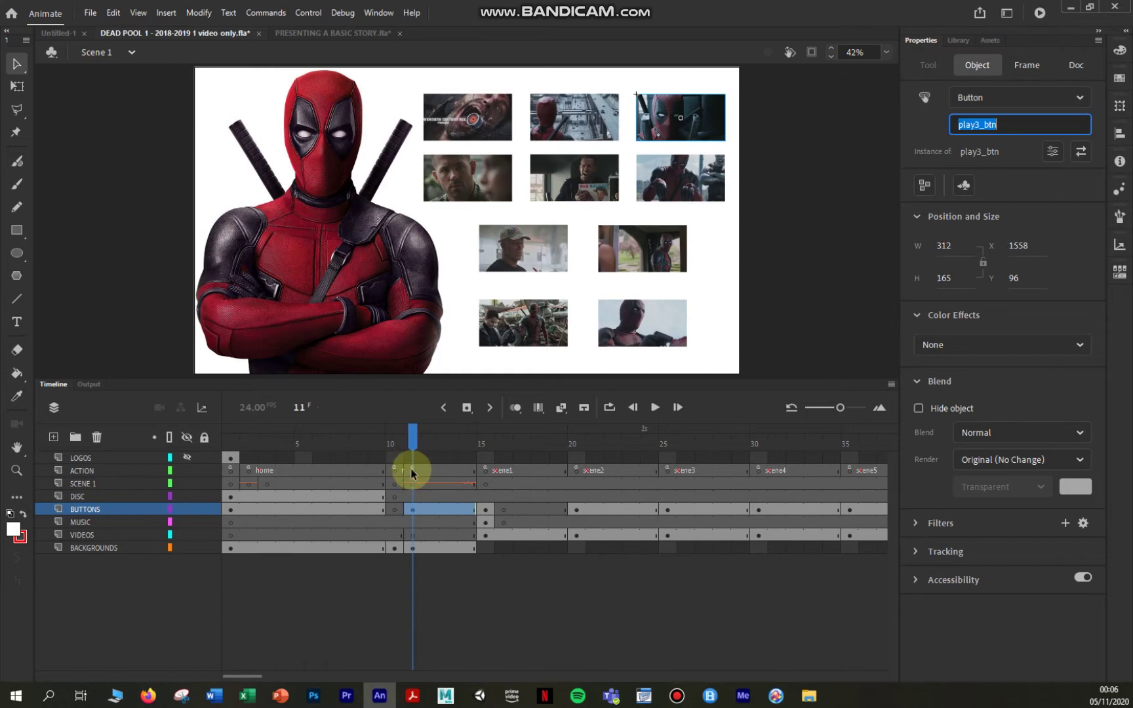
- Open the Actions script for ACTION frame 11 and scroll to its top
right_click(413, 471)
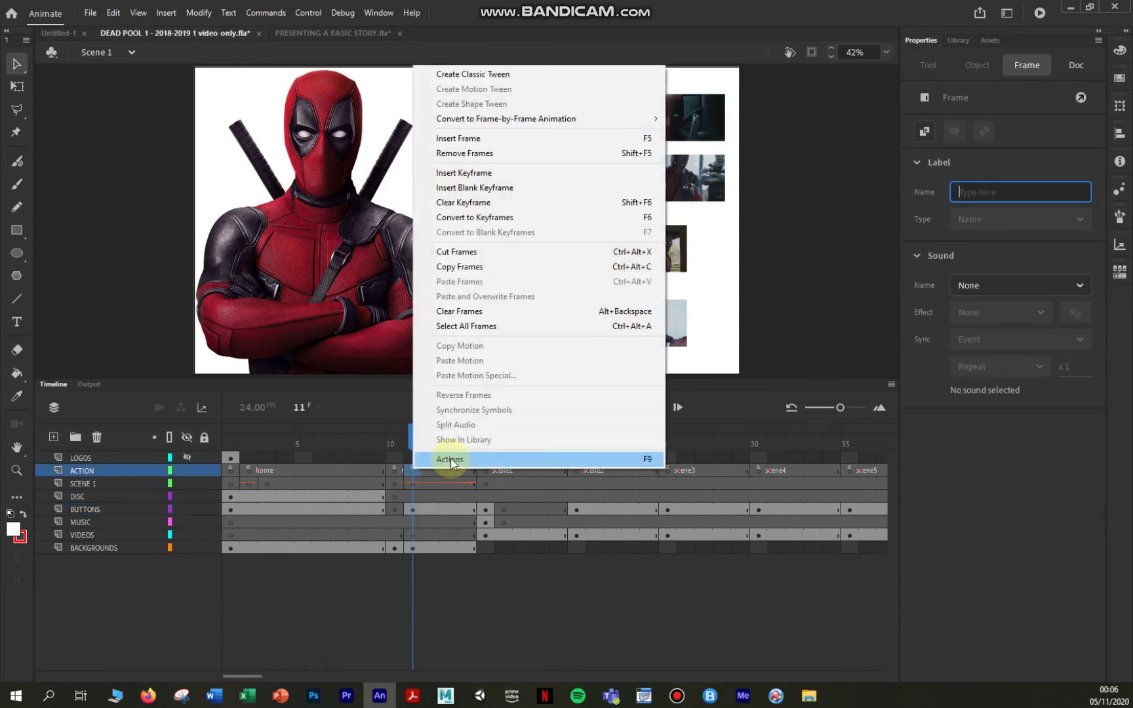
click(451, 457)
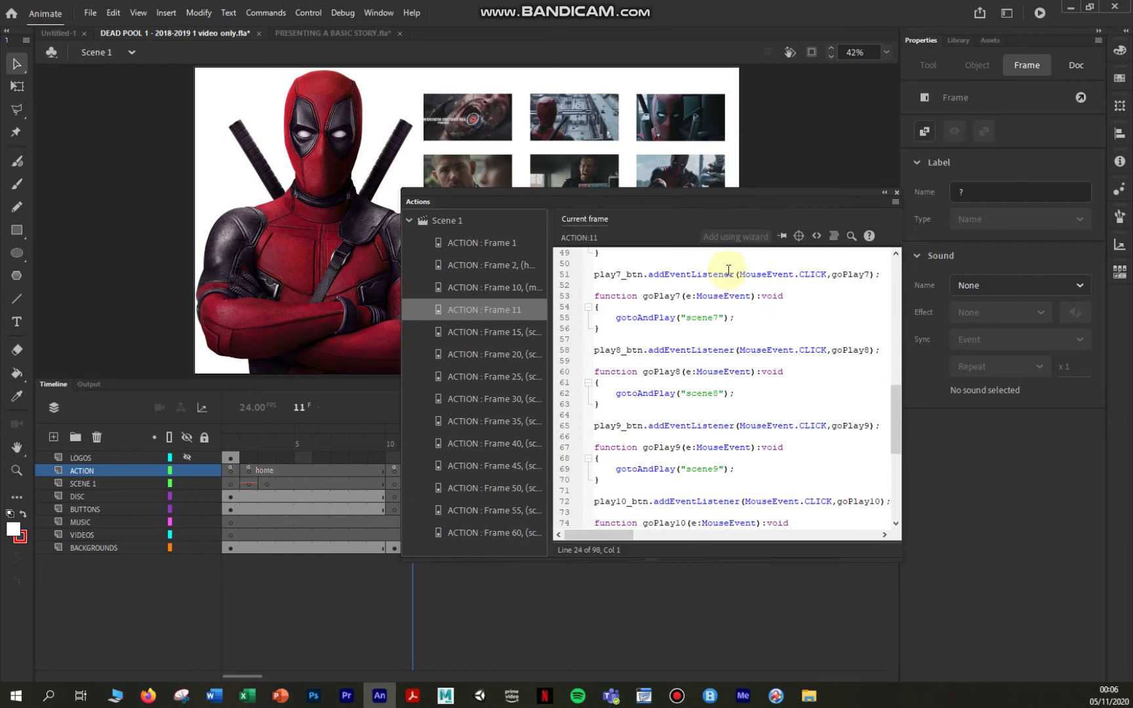
drag(736, 200, 632, 138)
scroll(561, 282, up, 2)
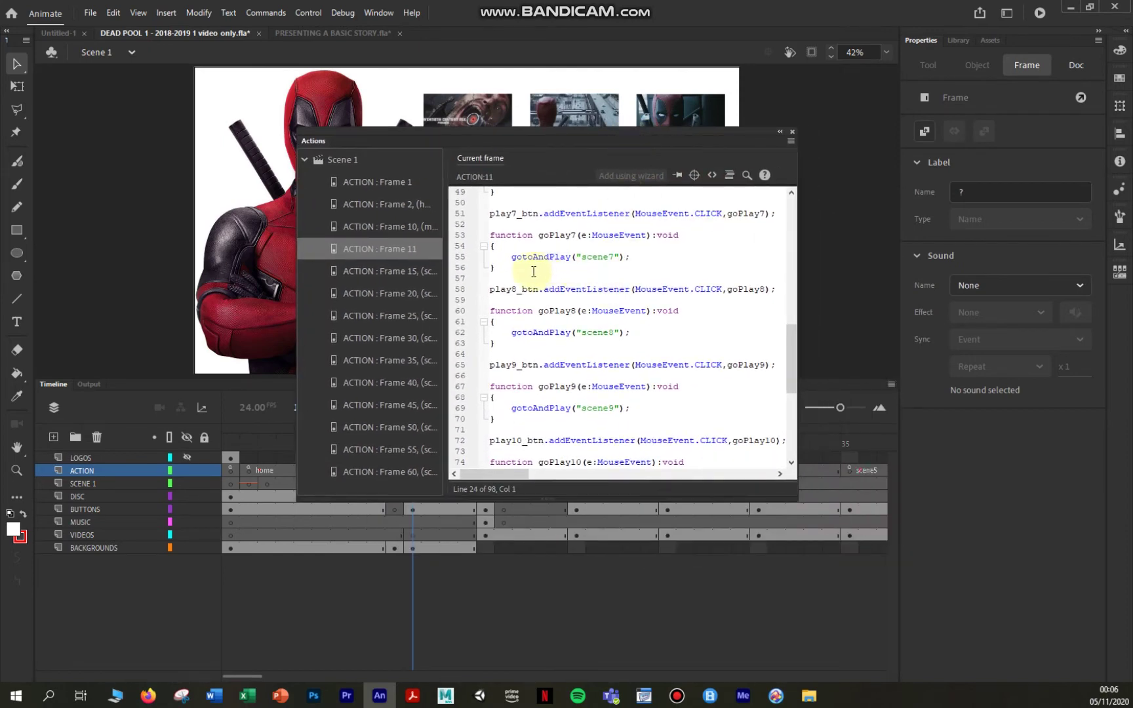
scroll(574, 288, up, 14)
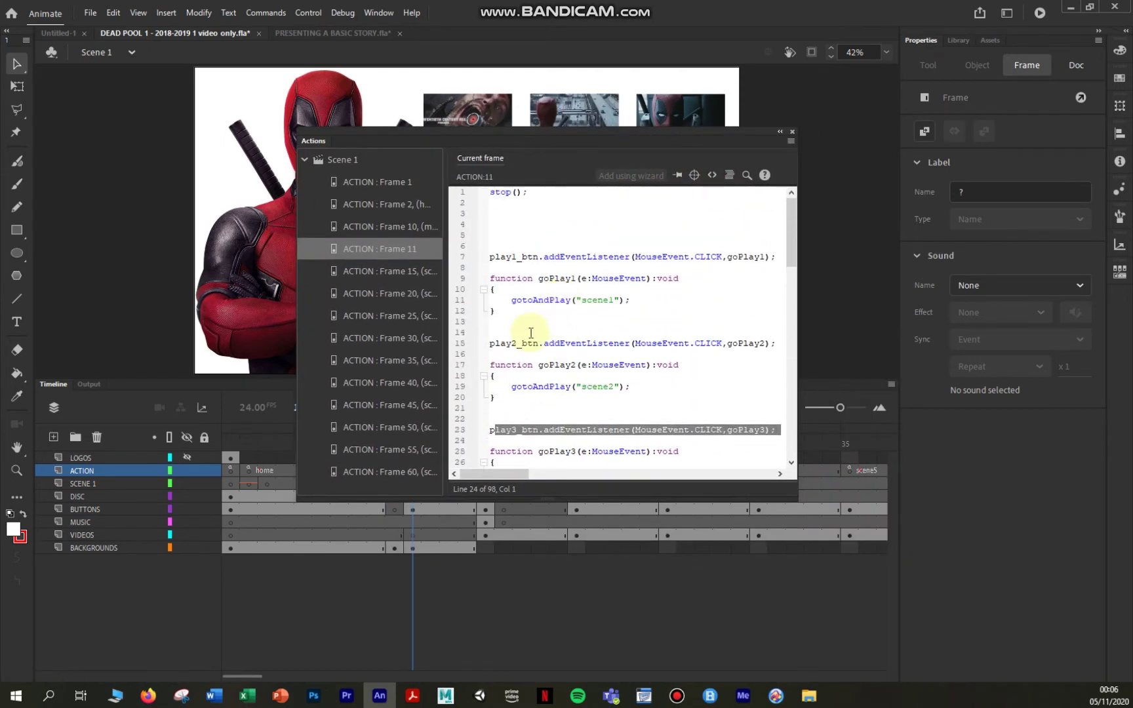
- Add blank lines after goPlay1, select the play1_btn listener code, and switch to the Word handout
click(520, 320)
key(Return)
key(Return)
key(Return)
key(Return)
key(Return)
key(Return)
key(Return)
key(Return)
key(Return)
key(Return)
key(Return)
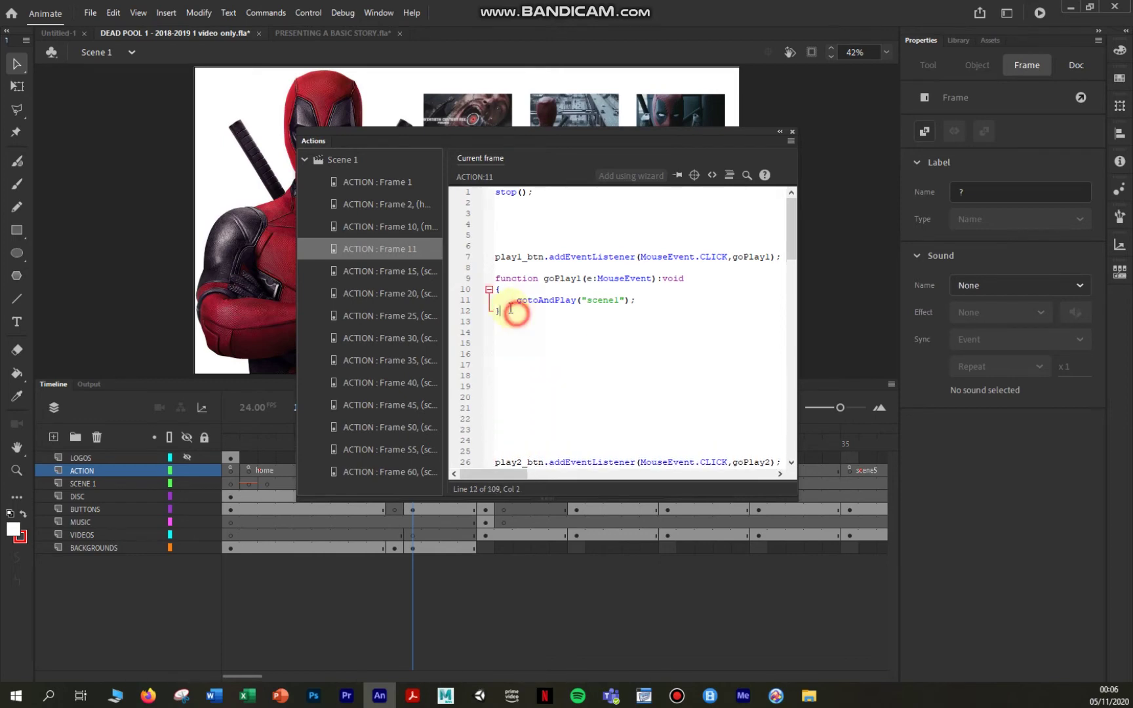
drag(510, 310, 490, 257)
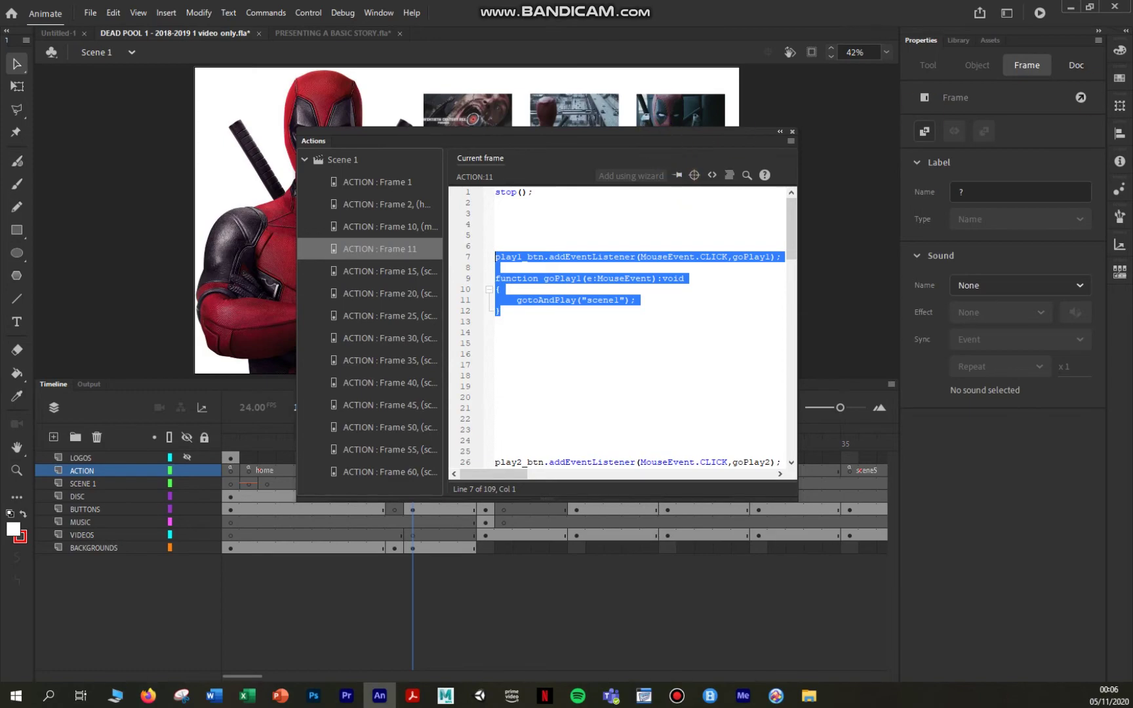
key(alt+Tab)
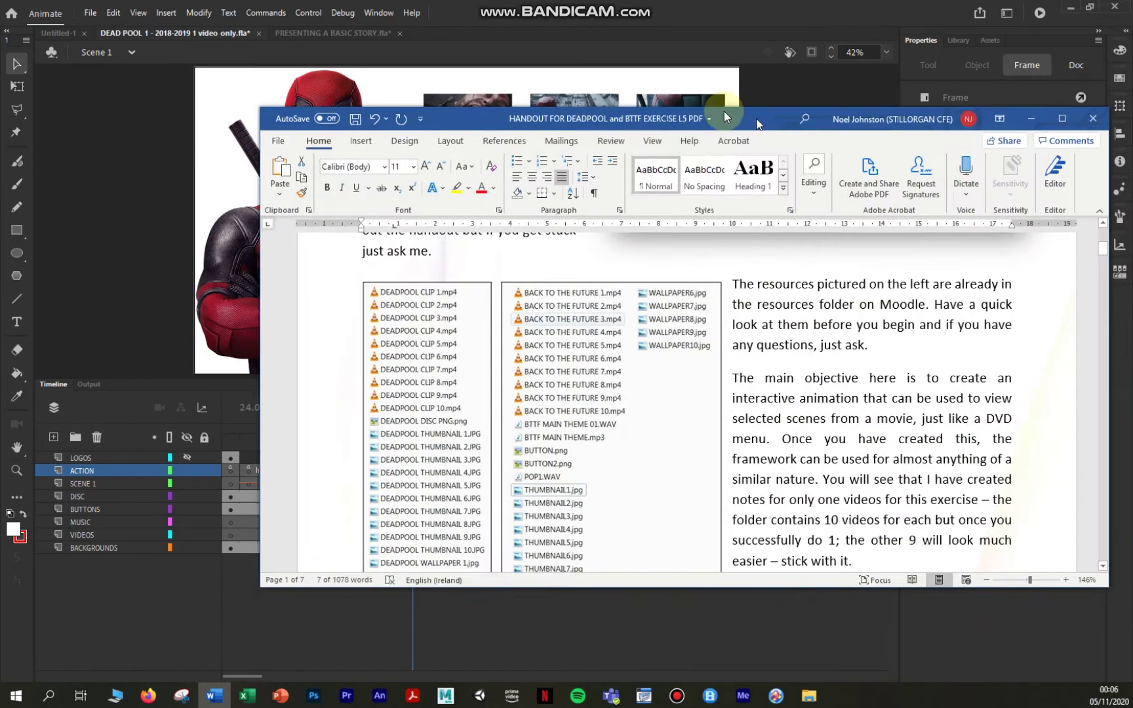
- Scroll the handout to page 2, maximize Word, and highlight play1_btn in the code line
scroll(611, 261, down, 15)
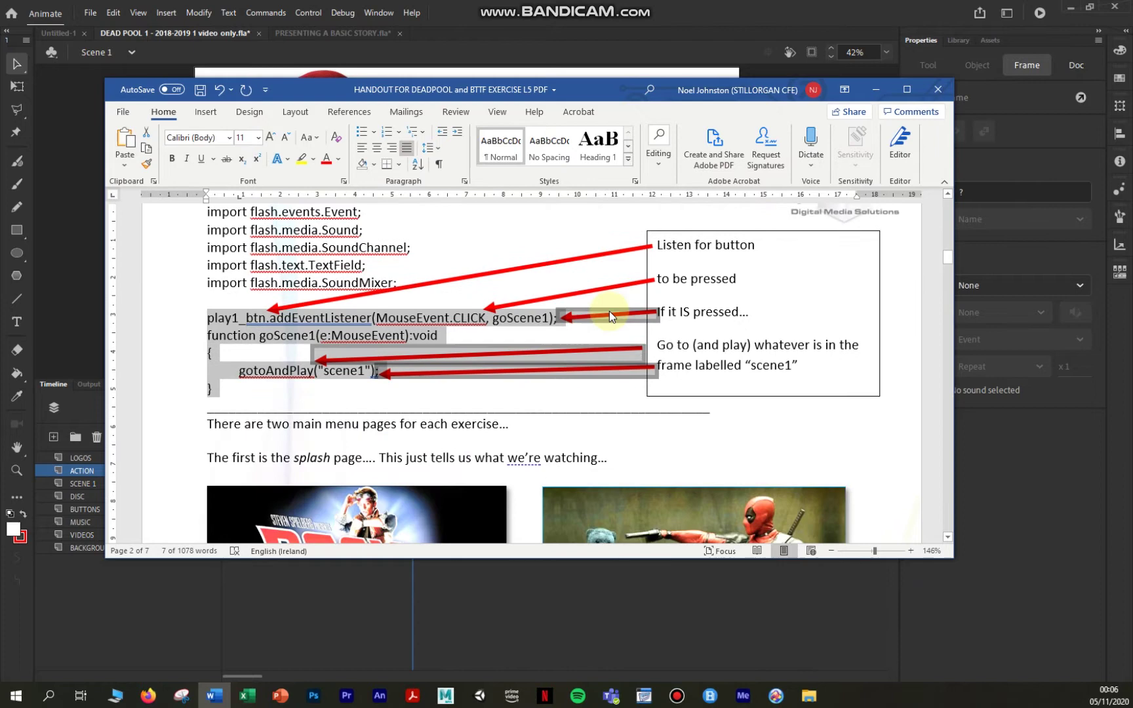
click(711, 349)
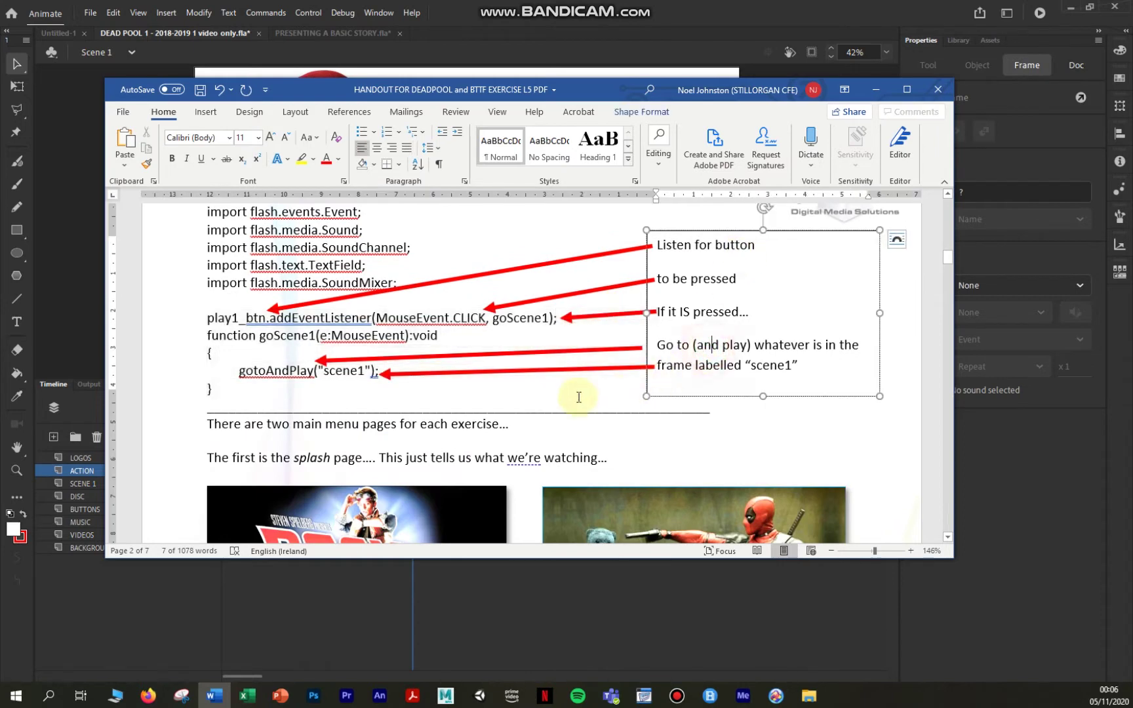
click(907, 89)
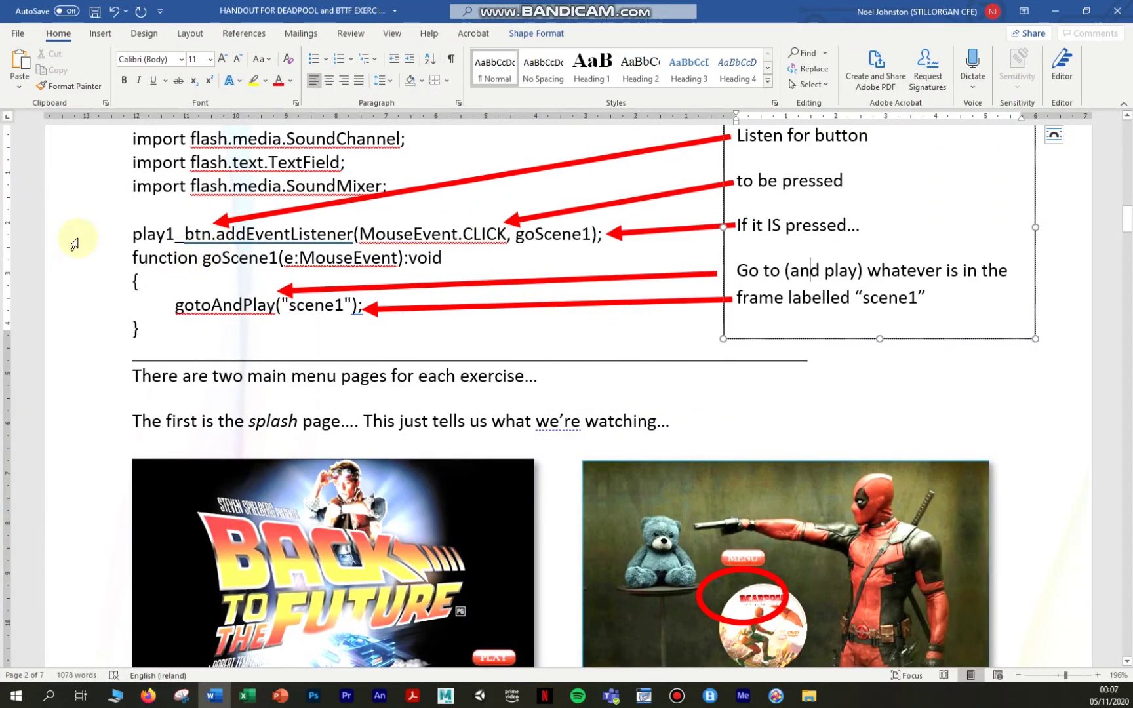
drag(133, 234, 207, 244)
click(187, 280)
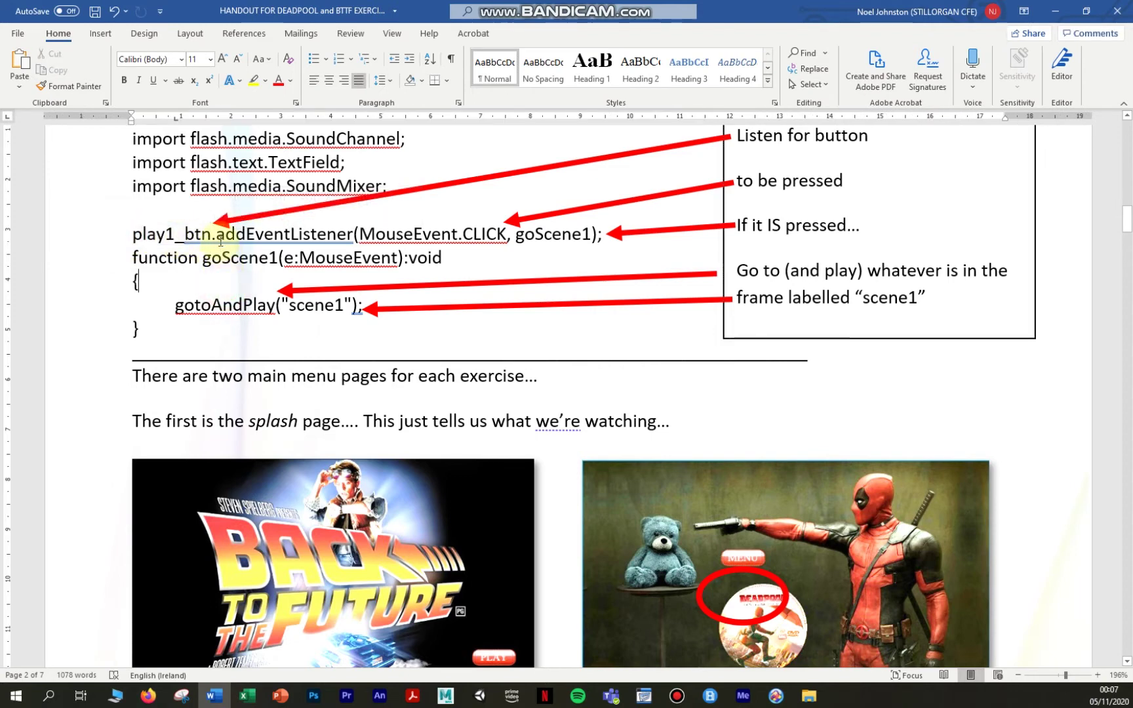
- Highlight the function lines, the button name play1_btn and the addEventListener part
drag(167, 257, 192, 286)
click(192, 287)
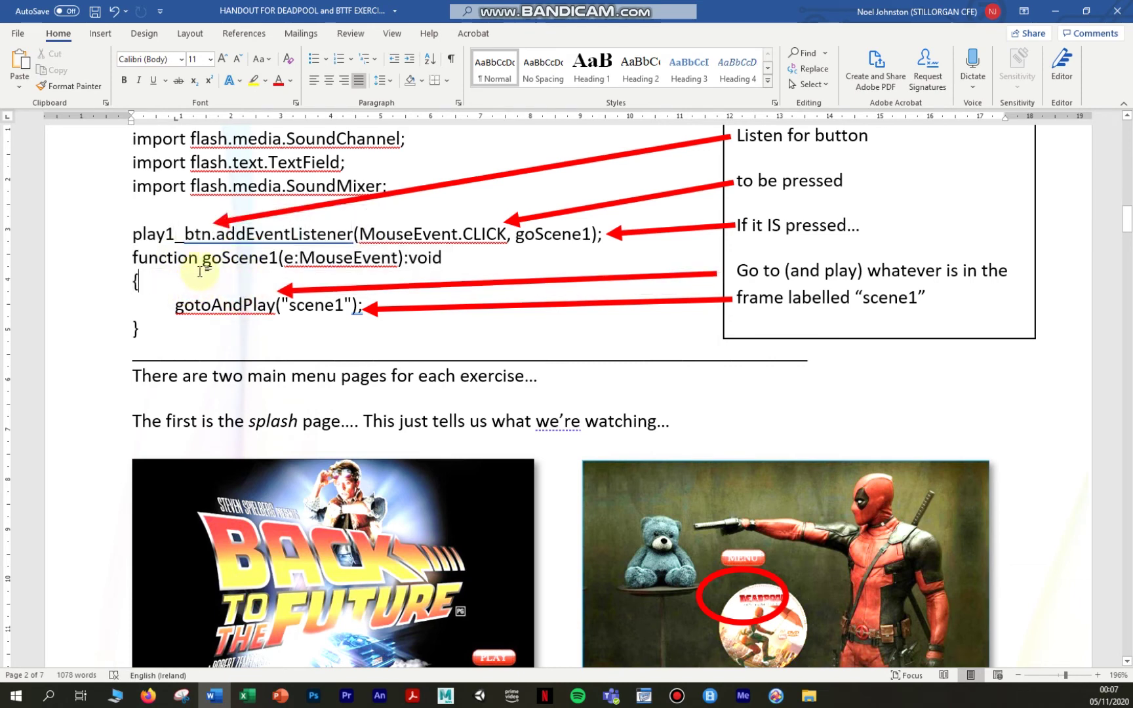
drag(130, 234, 205, 243)
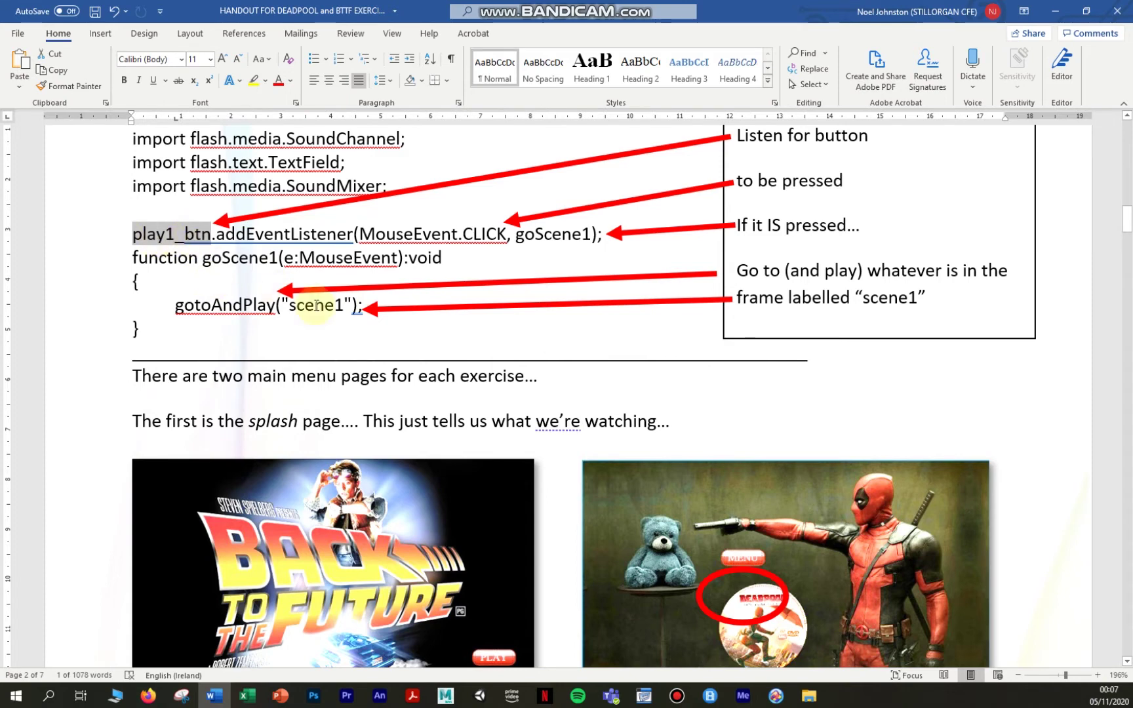
drag(220, 234, 175, 241)
click(255, 234)
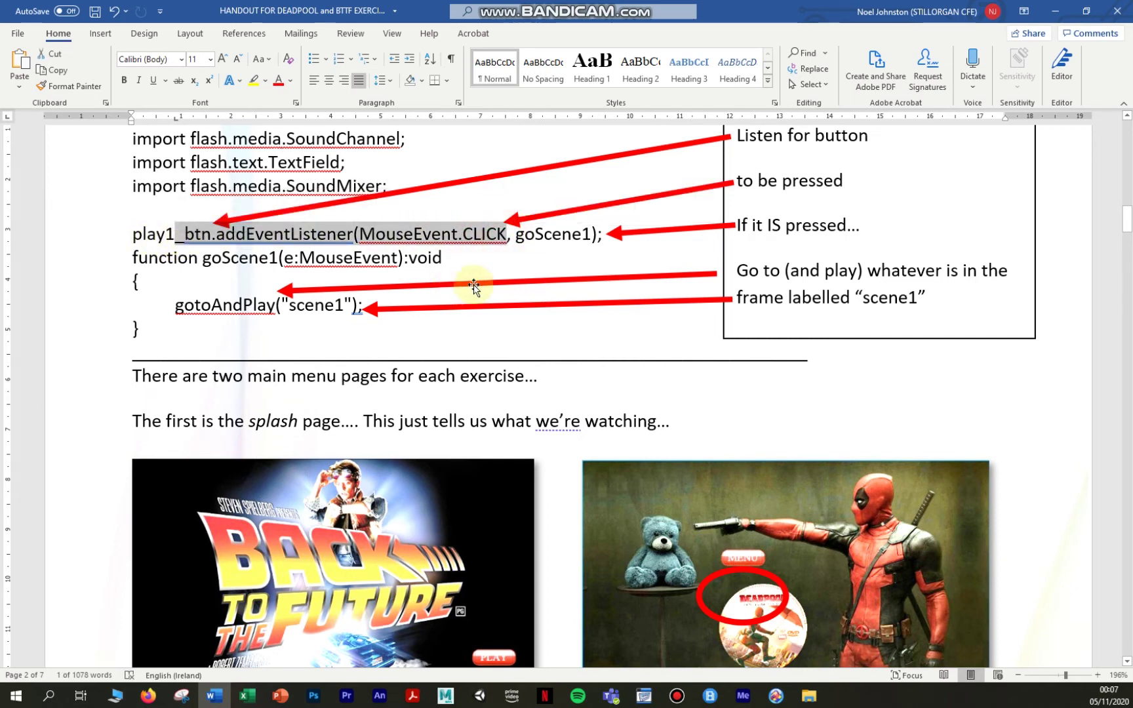
- Highlight goScene1 and its Scene1 part, then drag the Word window aside to reveal Animate
click(521, 236)
drag(539, 234, 591, 233)
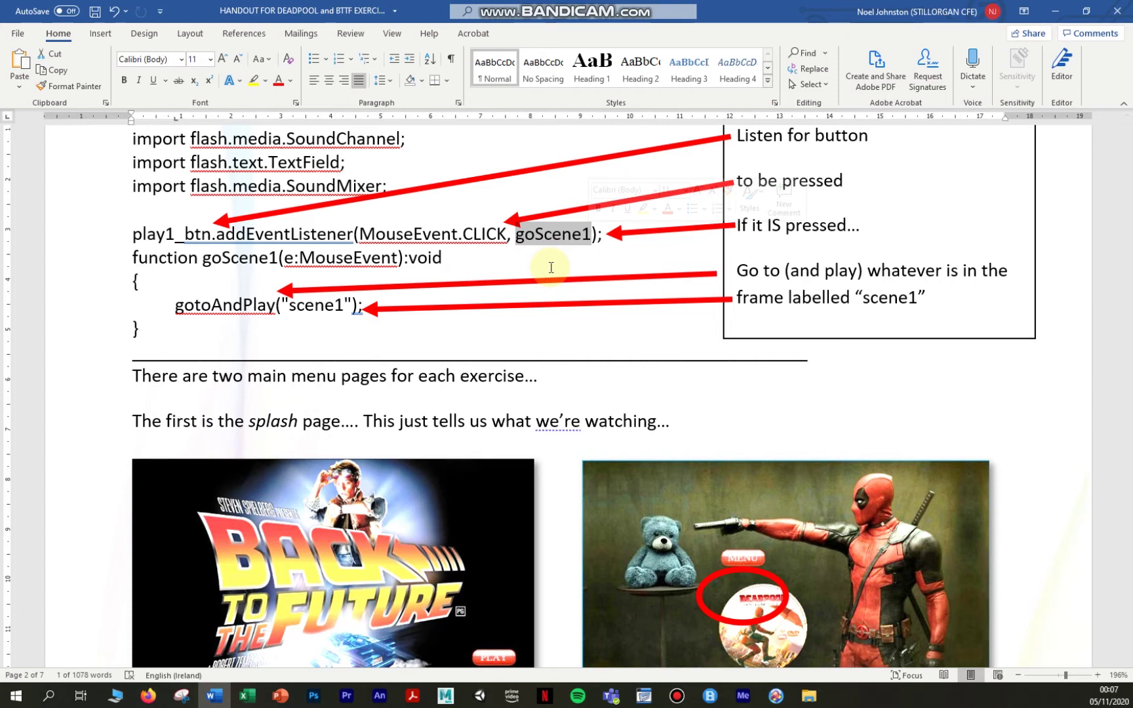
click(517, 236)
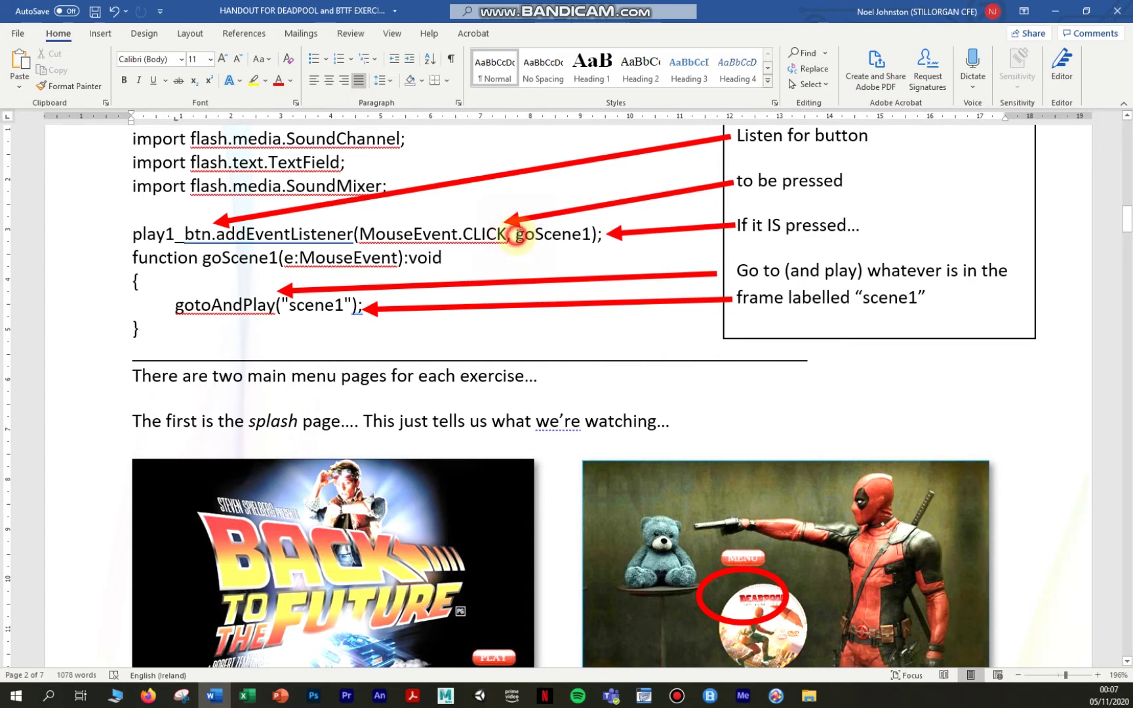
drag(517, 234, 592, 235)
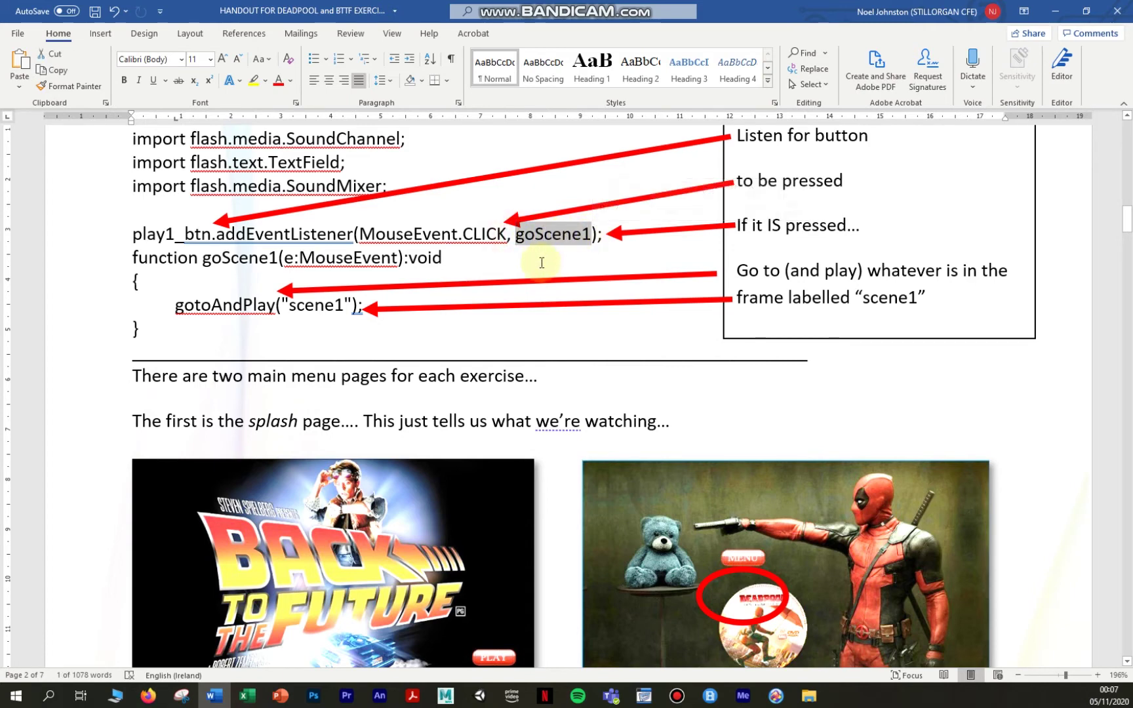
click(517, 230)
click(517, 234)
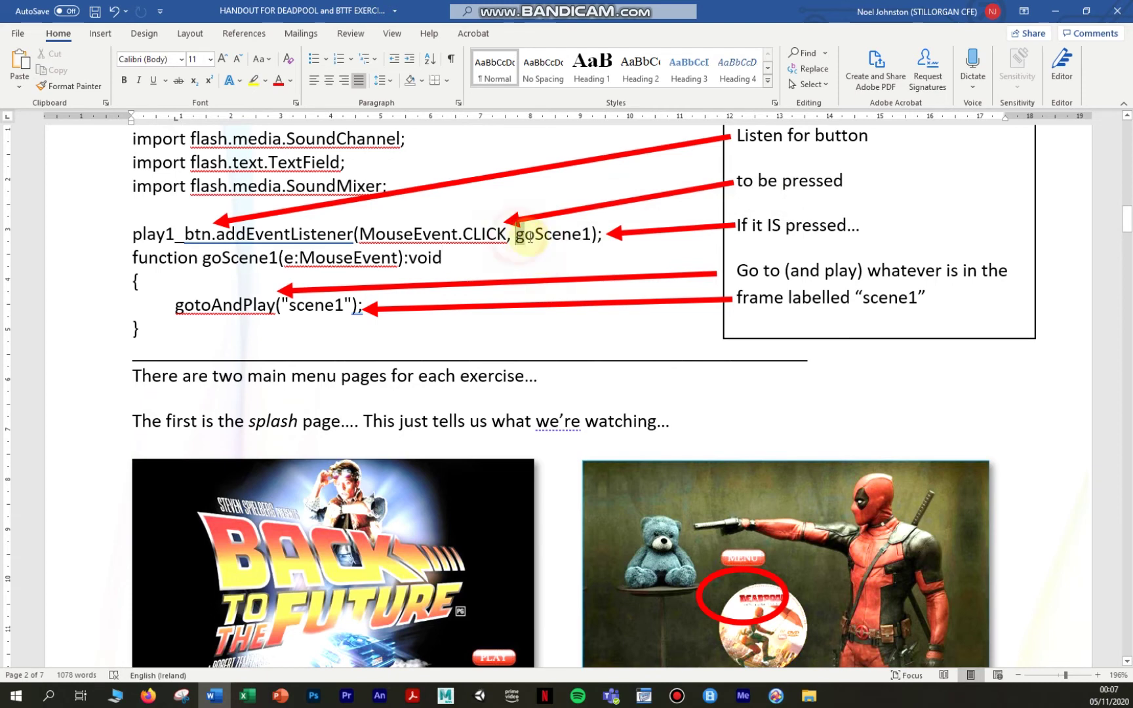
drag(535, 234, 585, 235)
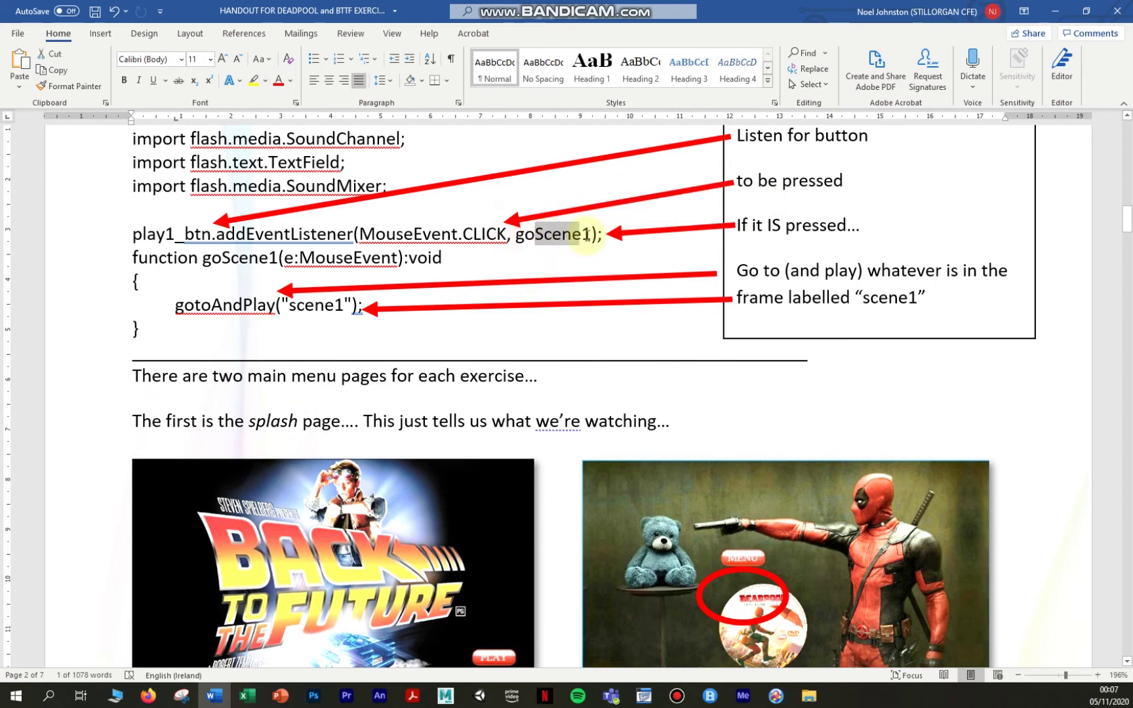
drag(347, 11, 1128, 92)
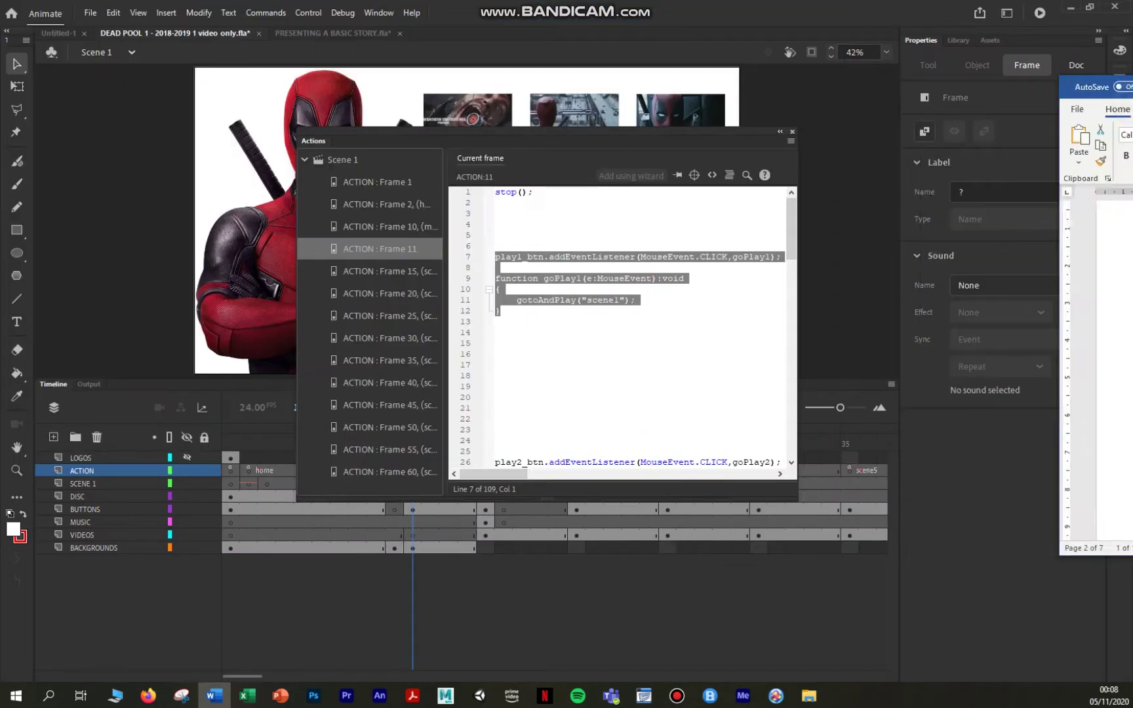
- Close the frame 11 Actions panel to show the thumbnail menu, then return to the Word handout
click(790, 128)
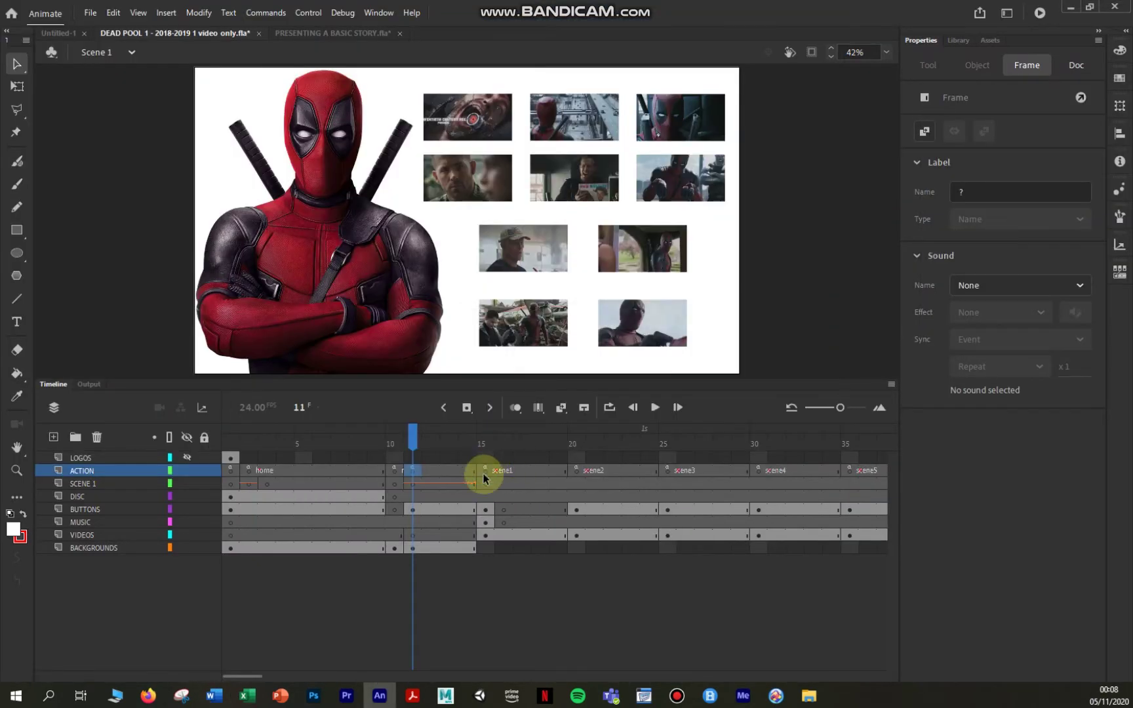
drag(509, 480, 412, 471)
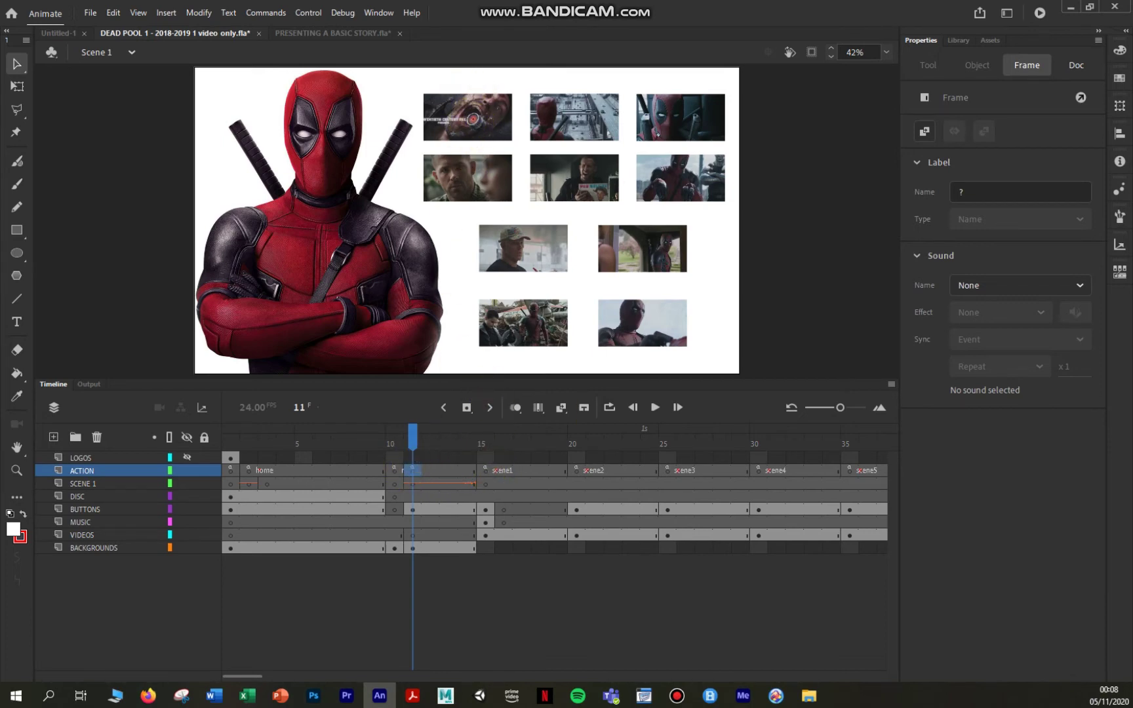
key(alt+Tab)
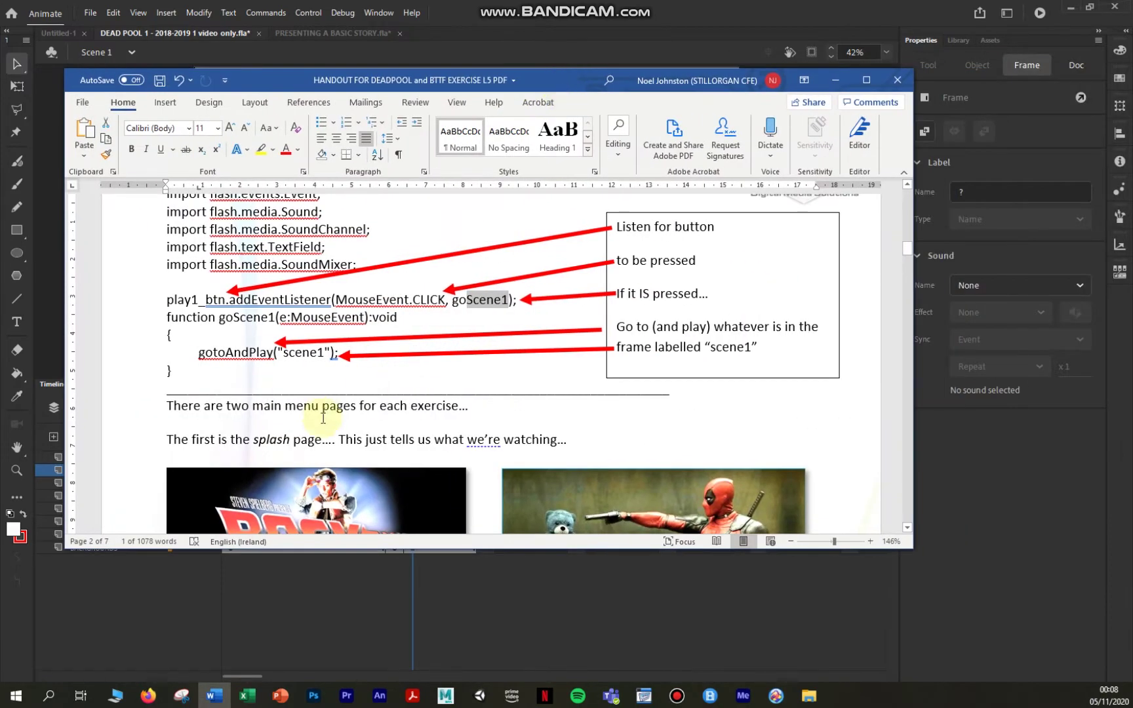
click(463, 320)
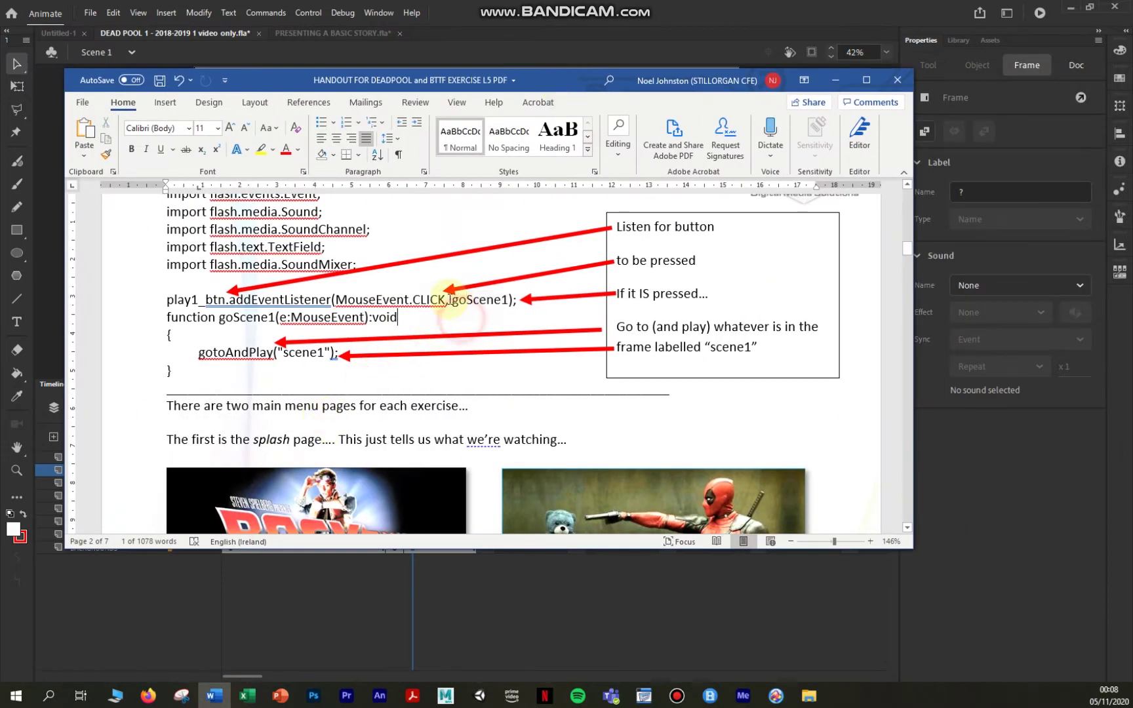
drag(453, 301, 510, 300)
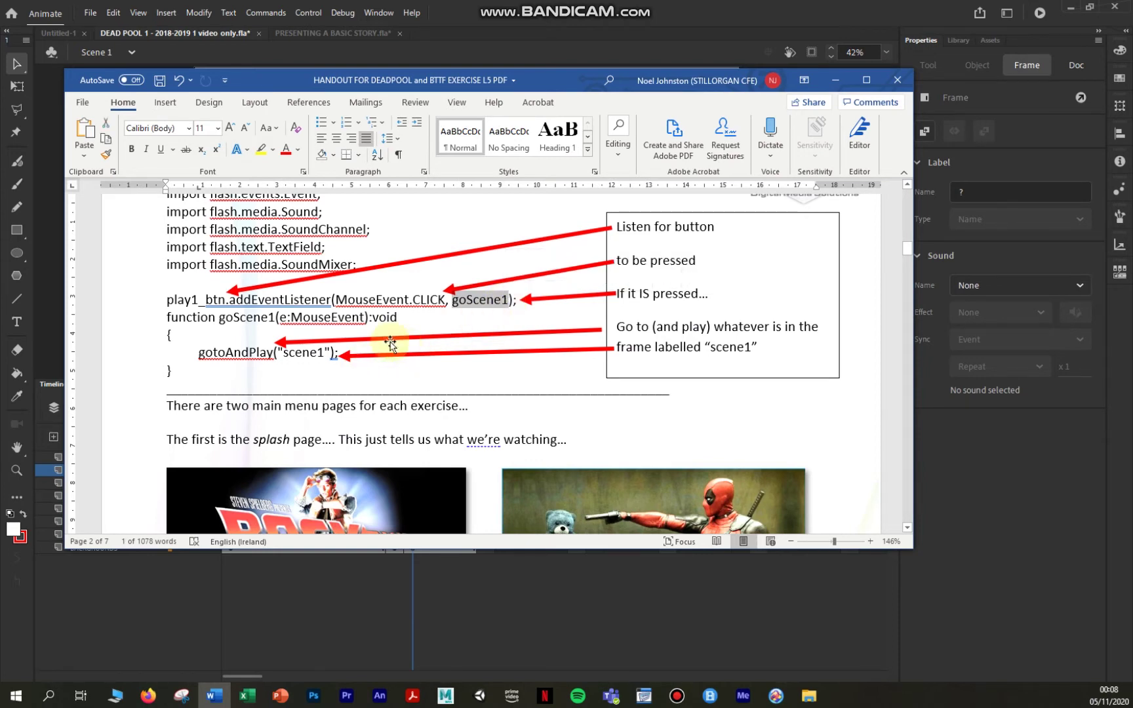
drag(163, 317, 370, 317)
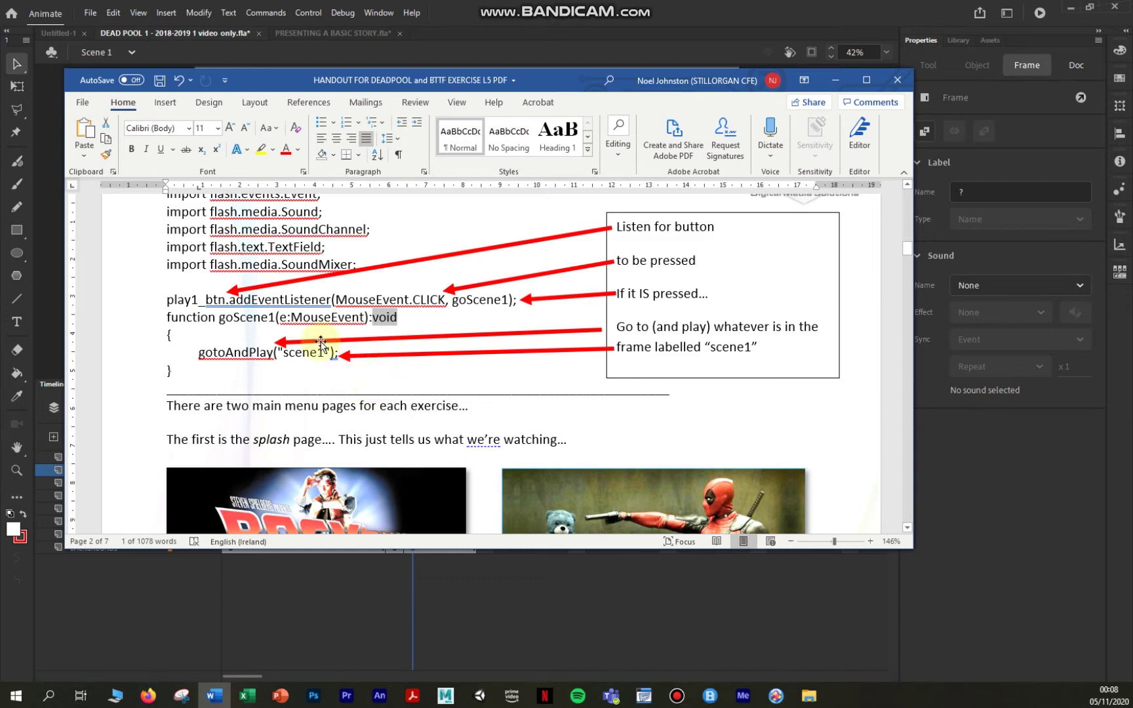
- Highlight the goScene1 function body, its gotoAndPlay line and the function and brace lines
double_click(172, 335)
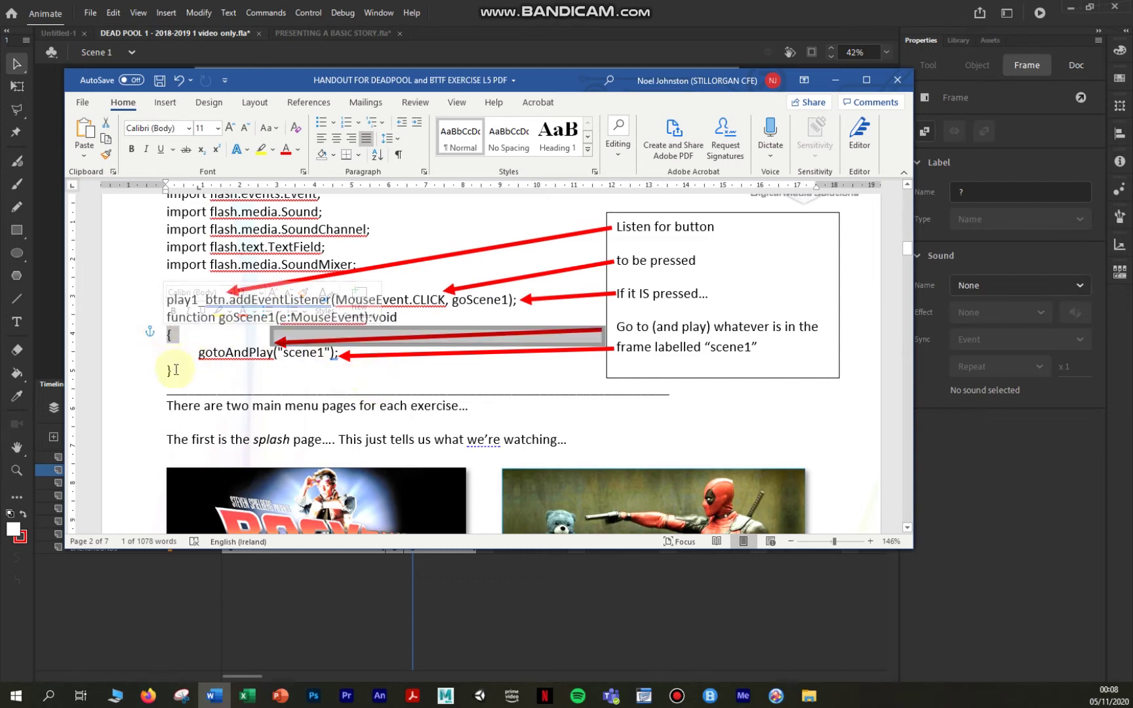
drag(175, 370, 168, 340)
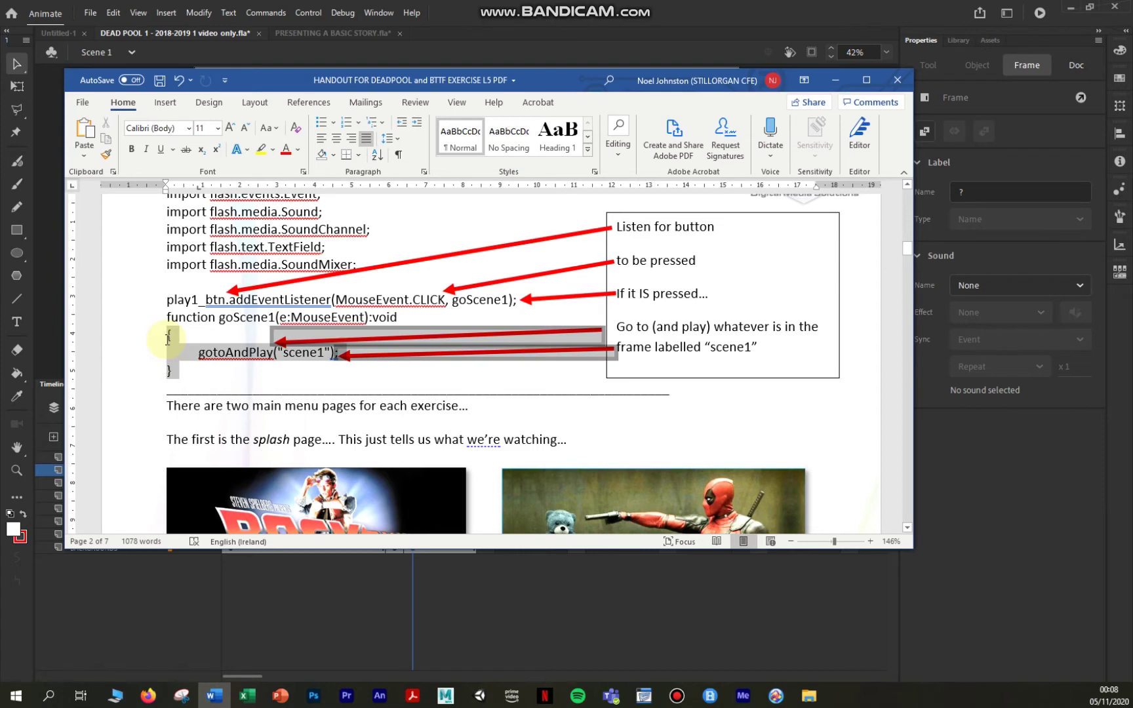
click(435, 331)
drag(452, 299, 480, 299)
drag(174, 371, 222, 374)
click(174, 318)
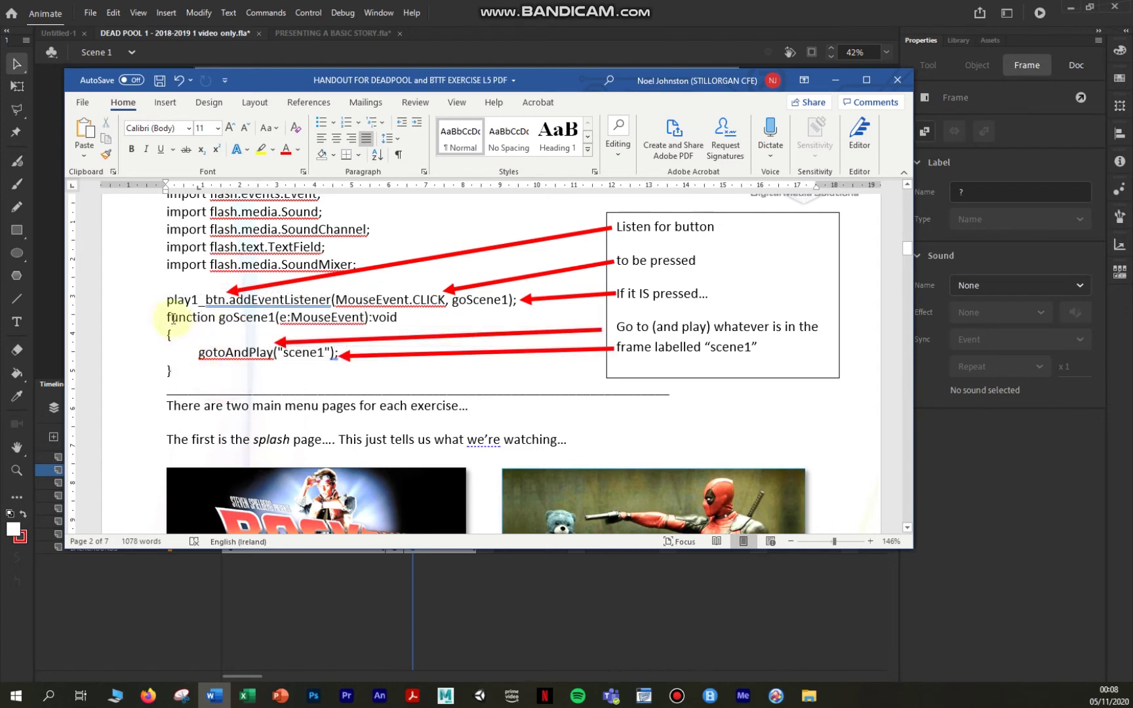
drag(167, 317, 324, 355)
click(179, 372)
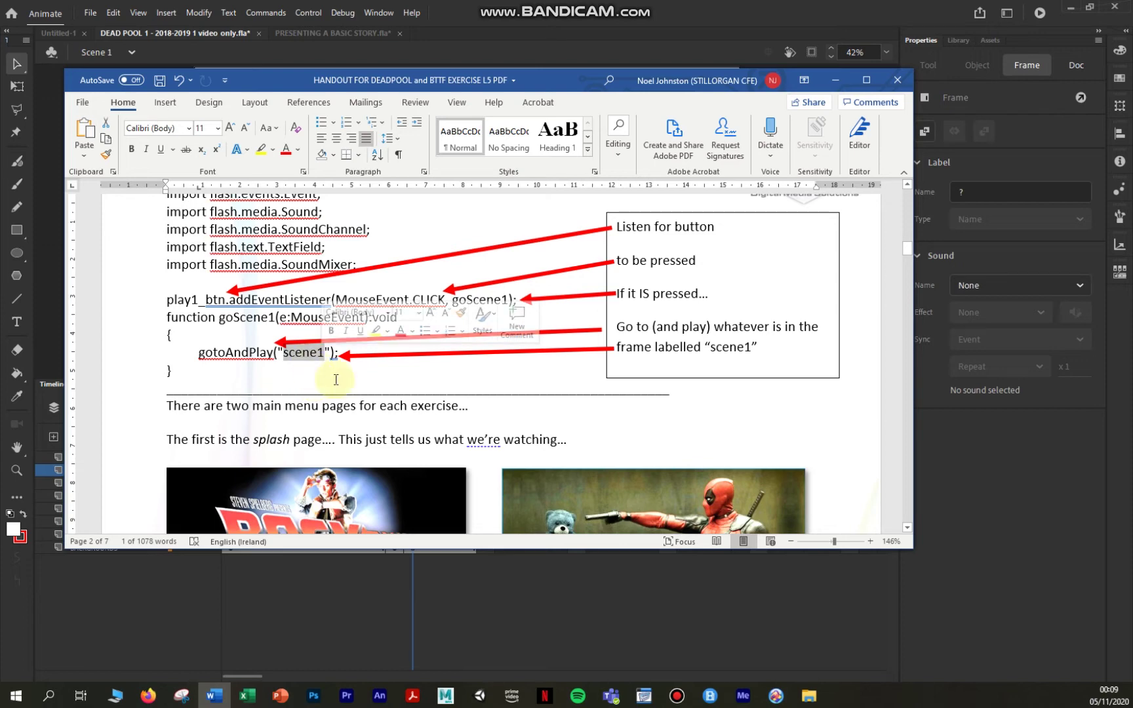
- Highlight play1, play1_btn with CLICK, function goScene1 and the gotoAndPlay call, then put Word away
click(253, 369)
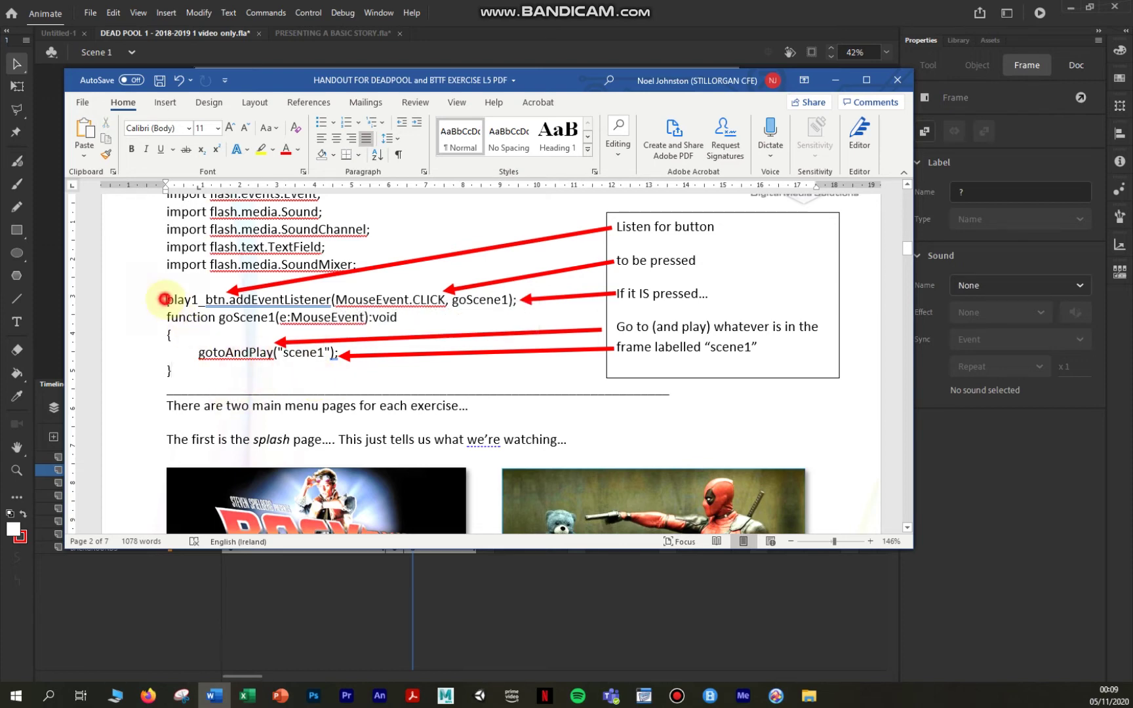
drag(164, 299, 228, 298)
drag(420, 299, 503, 301)
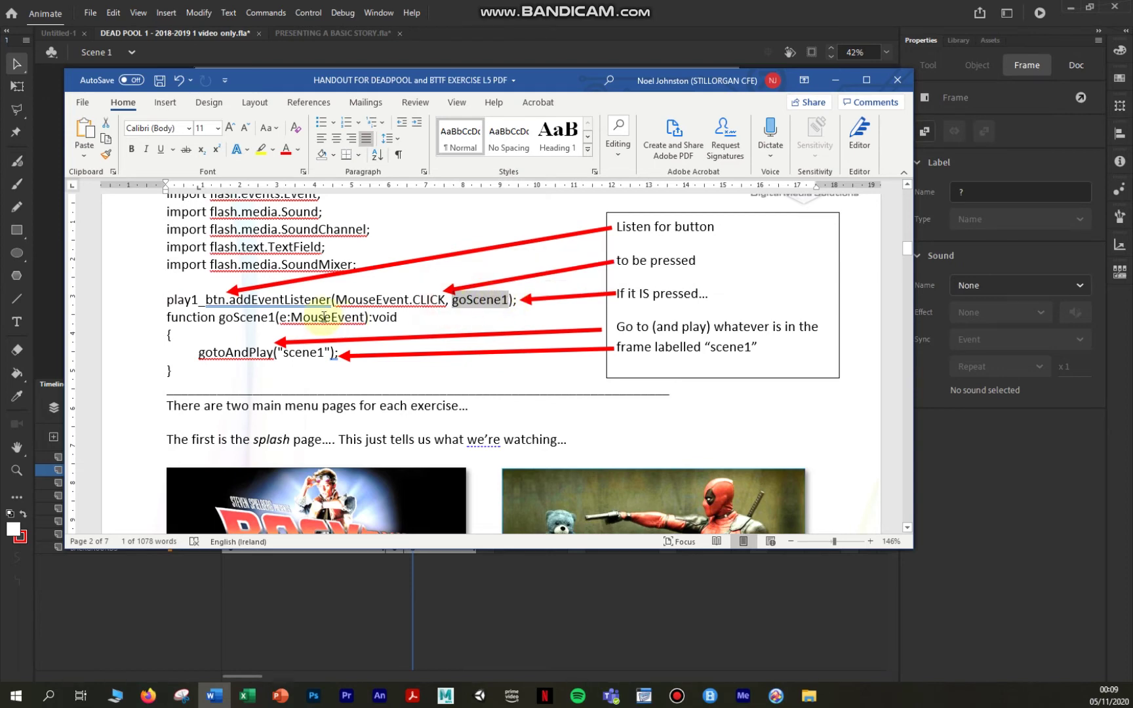
drag(168, 317, 272, 318)
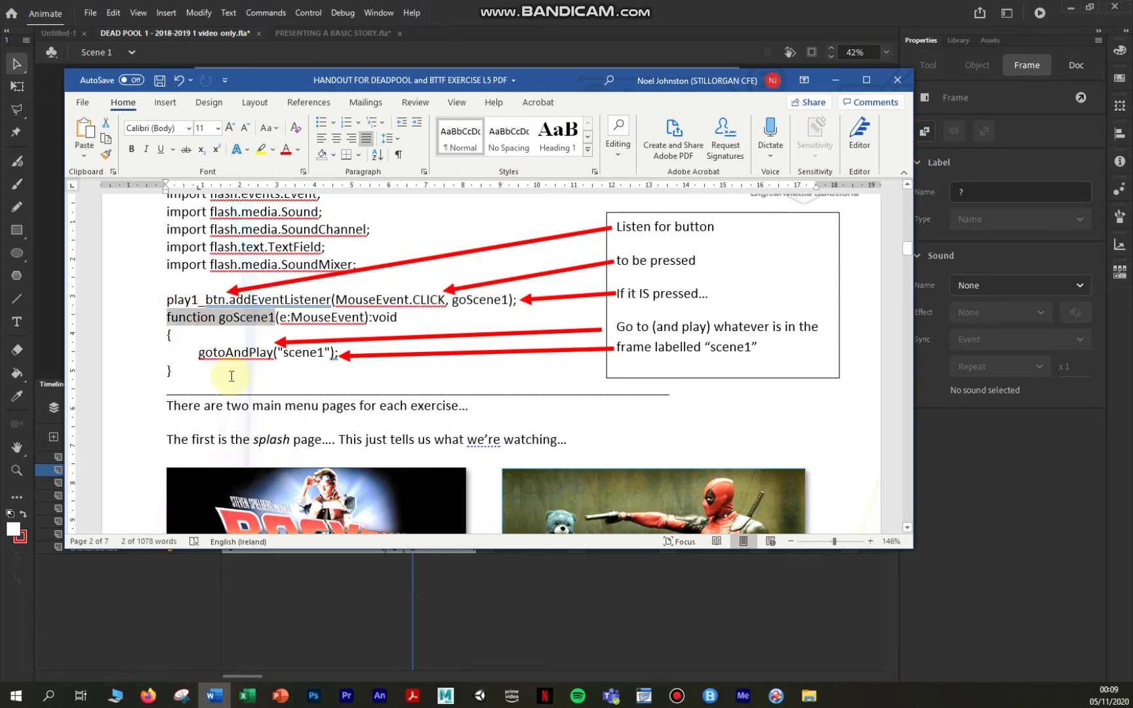
click(199, 359)
drag(199, 351, 326, 354)
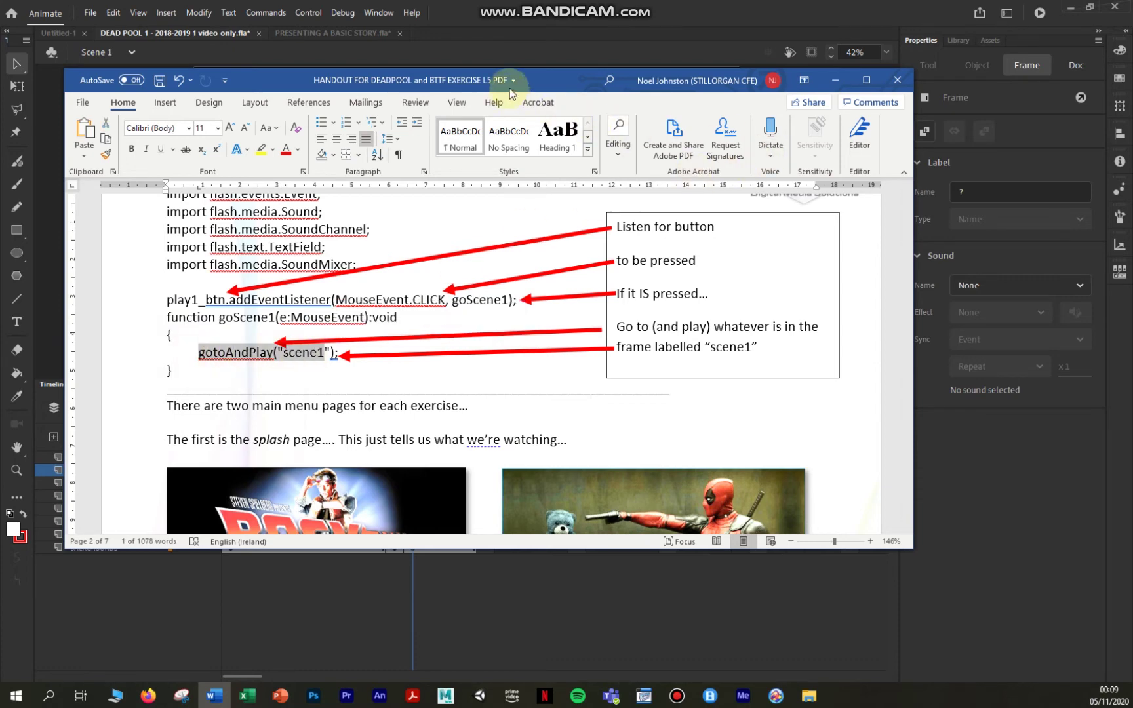
drag(511, 93, 747, 125)
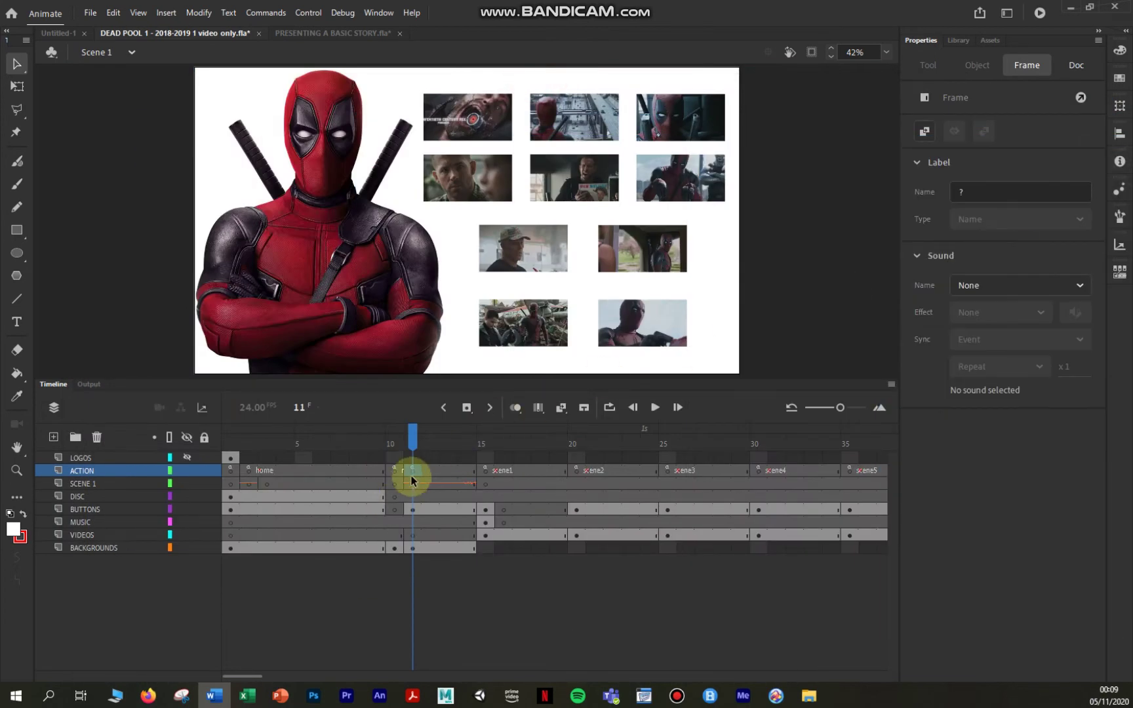
- Check play1_btn on the first thumbnail and the scene1 label on frame 15, then test the movie
click(474, 118)
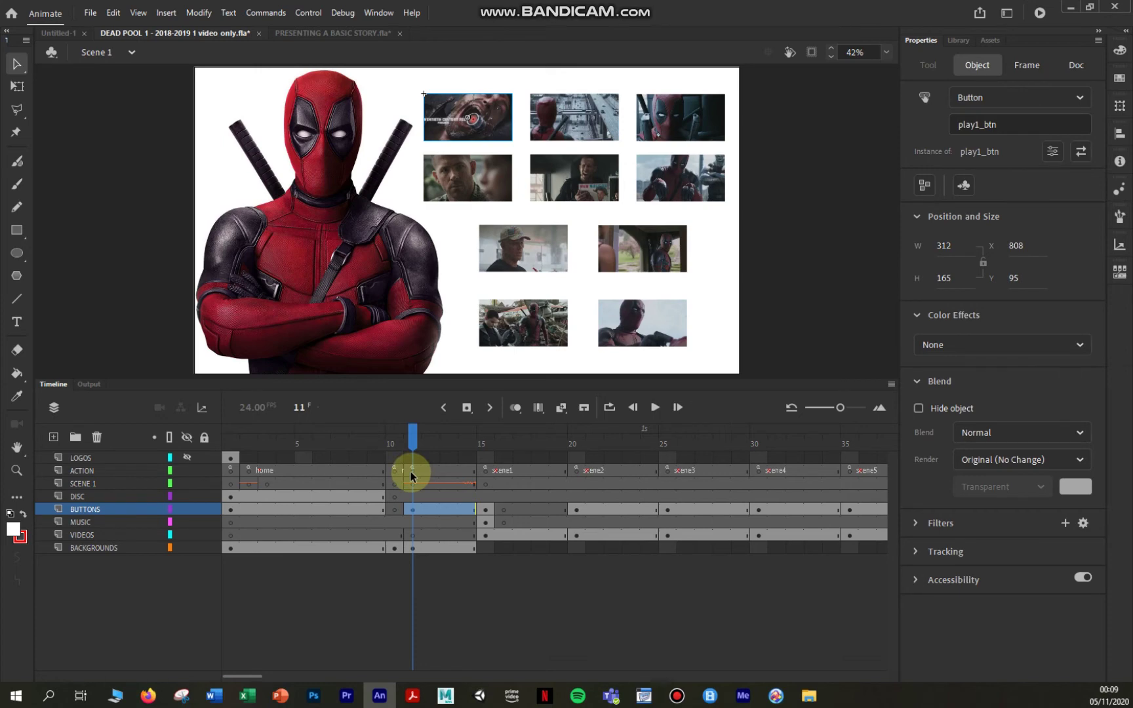
click(487, 471)
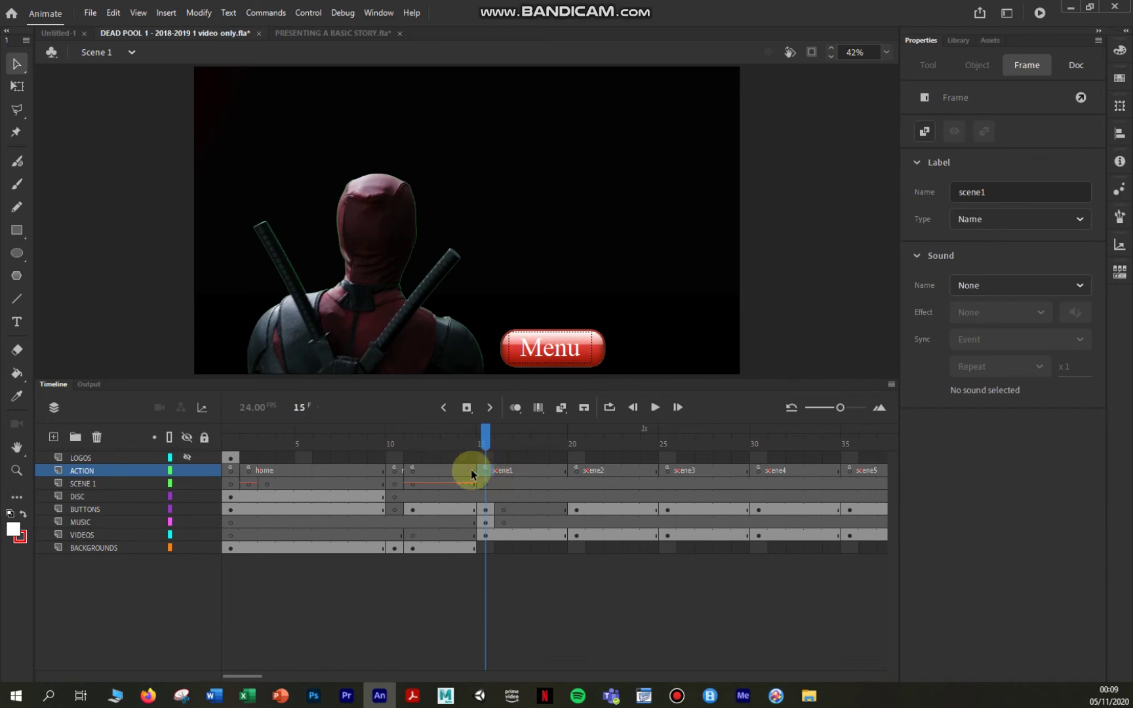
key(ctrl+Return)
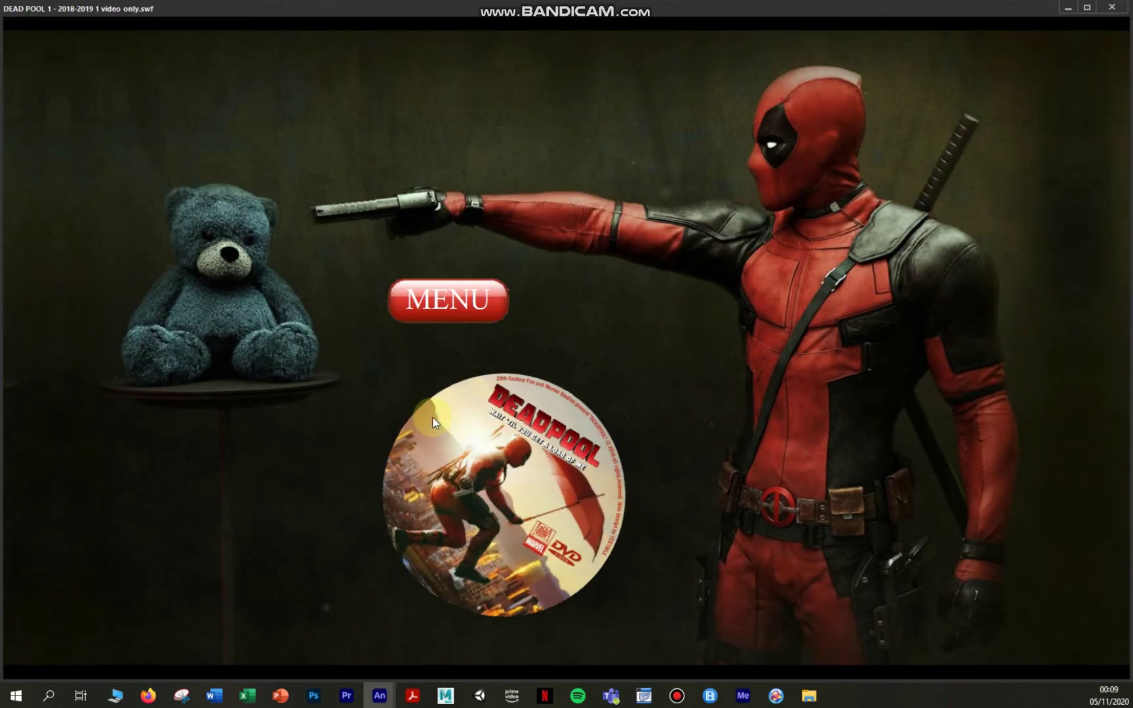
- Open the thumbnail gallery from MENU, play scene1 from the first thumbnail, then close the test window
click(441, 296)
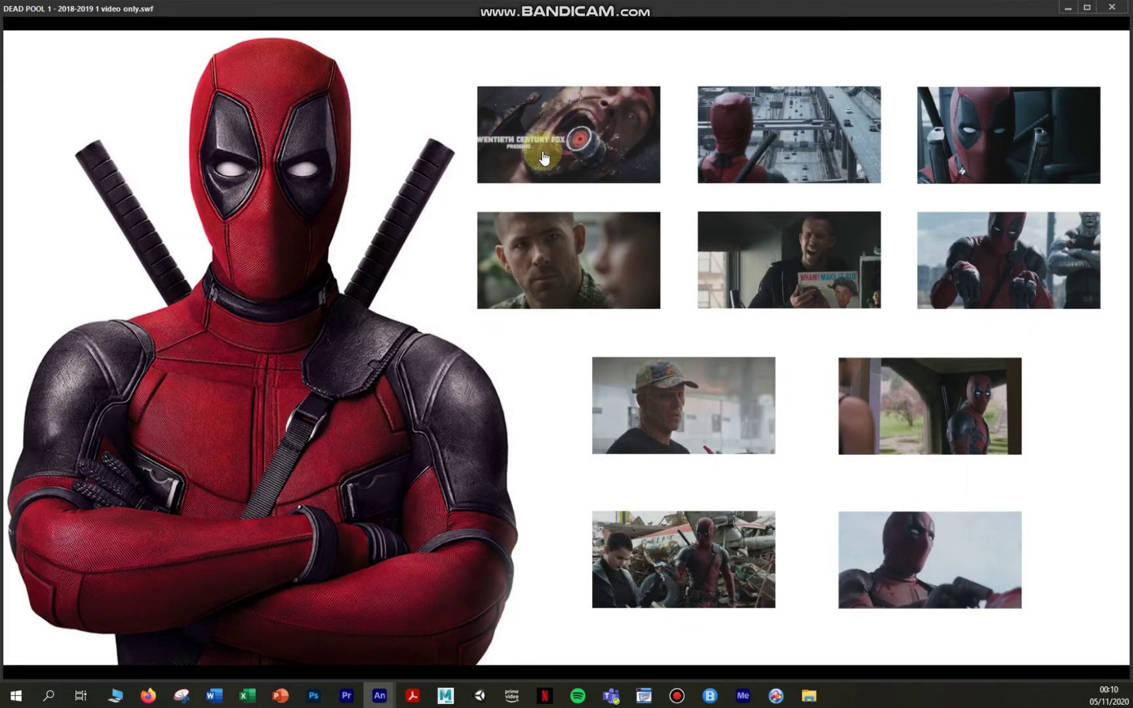
click(576, 120)
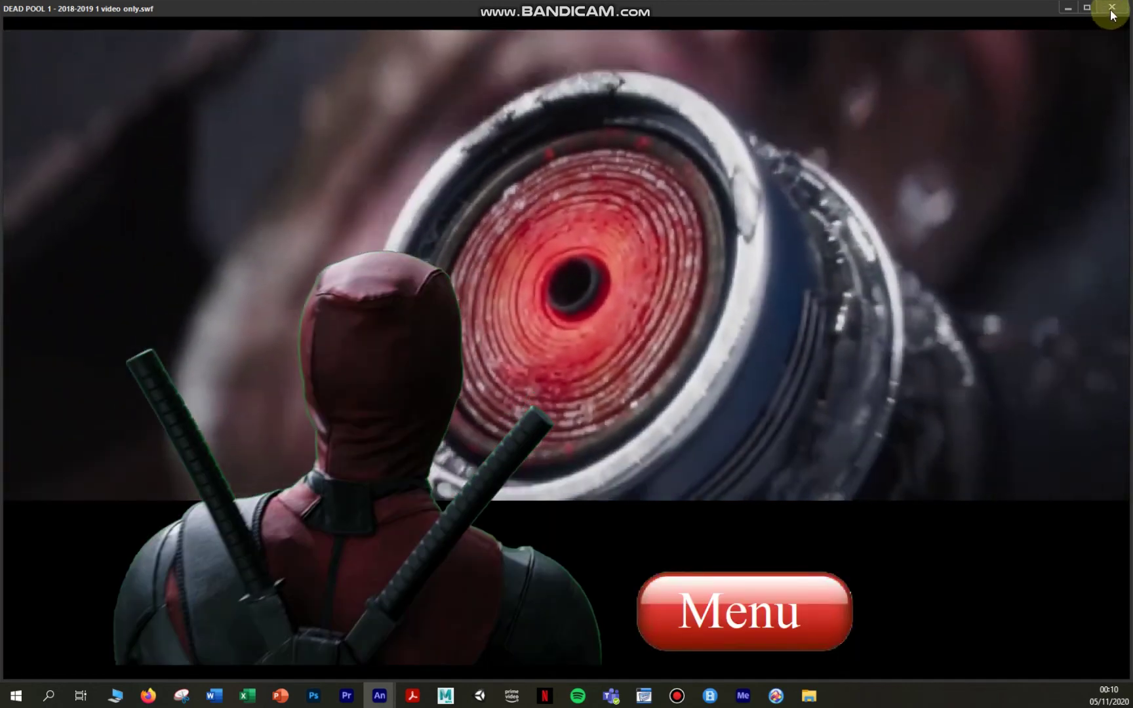
click(1111, 6)
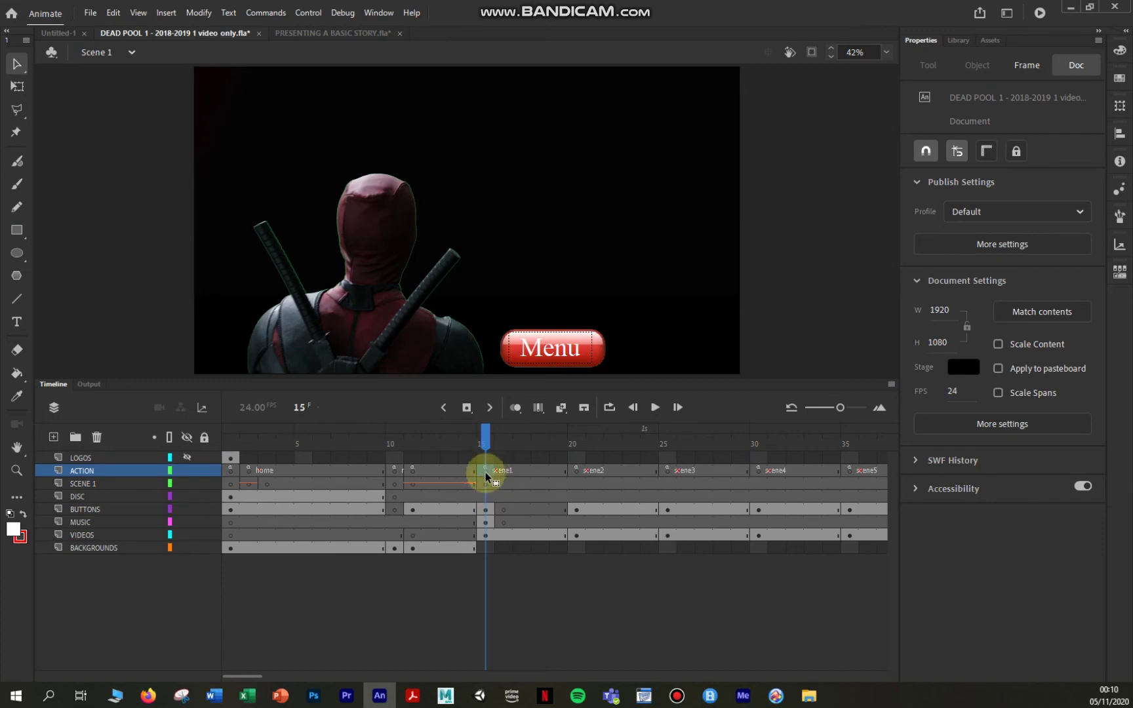
- Open the frame 11 script, mark play2_btn, goPlay2 and its gotoAndPlay call, then view the scene2 frame
right_click(412, 470)
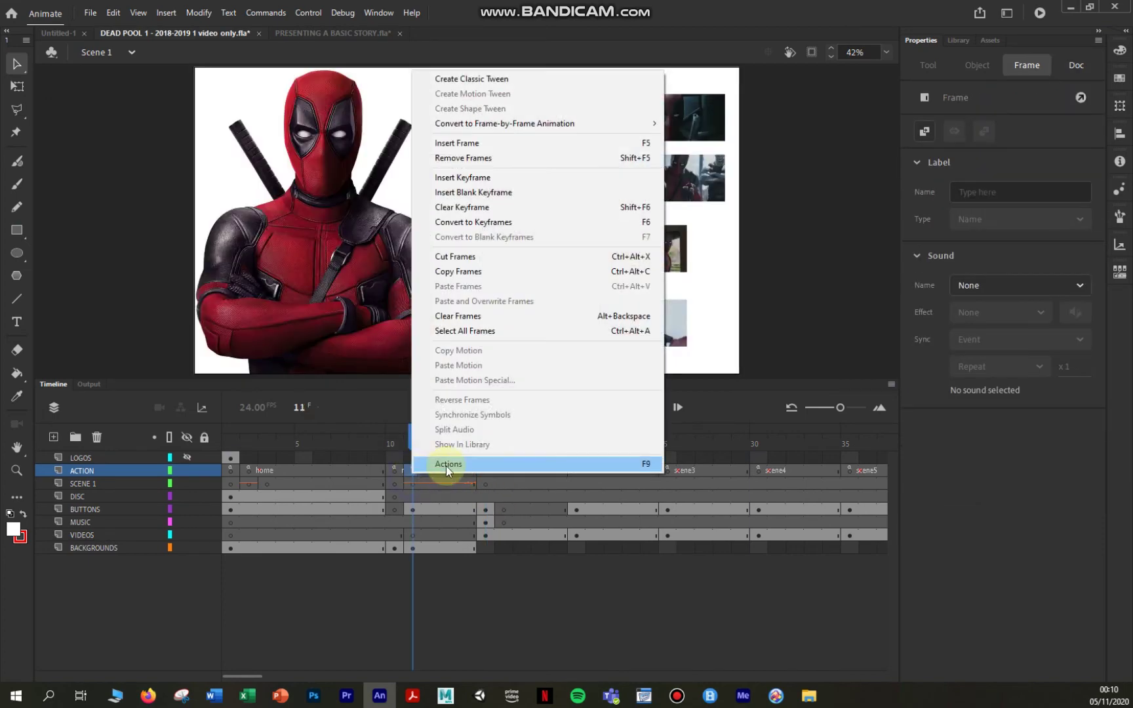
click(447, 464)
click(539, 365)
scroll(539, 361, down, 6)
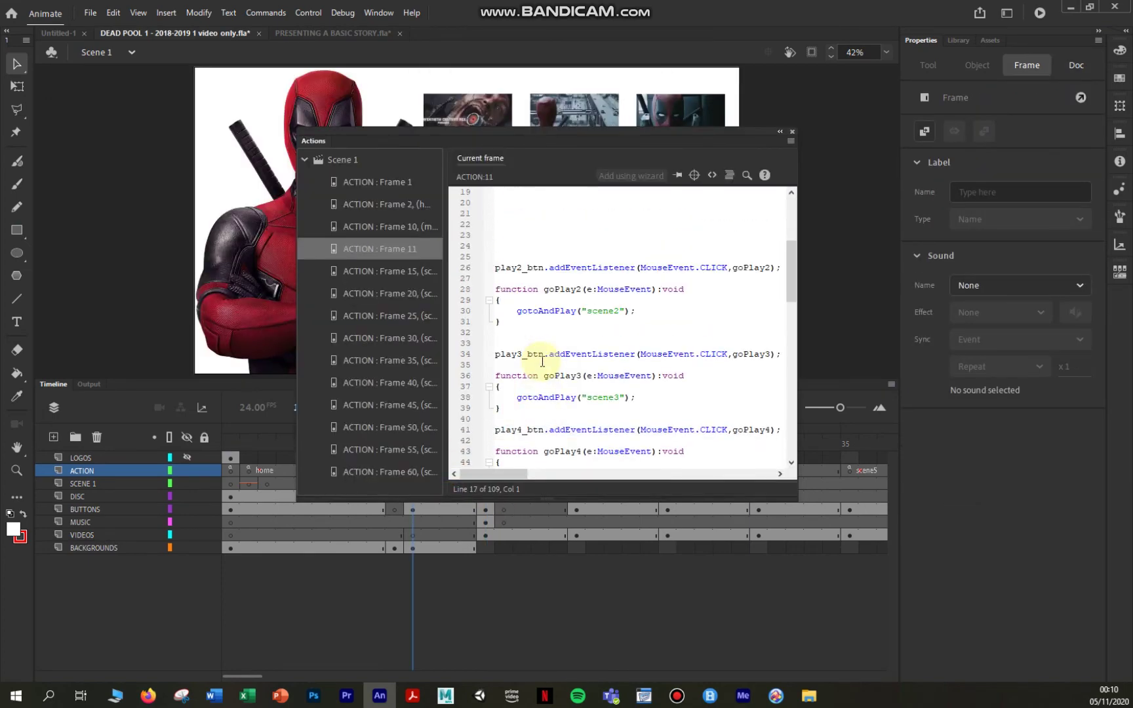
drag(496, 268, 540, 266)
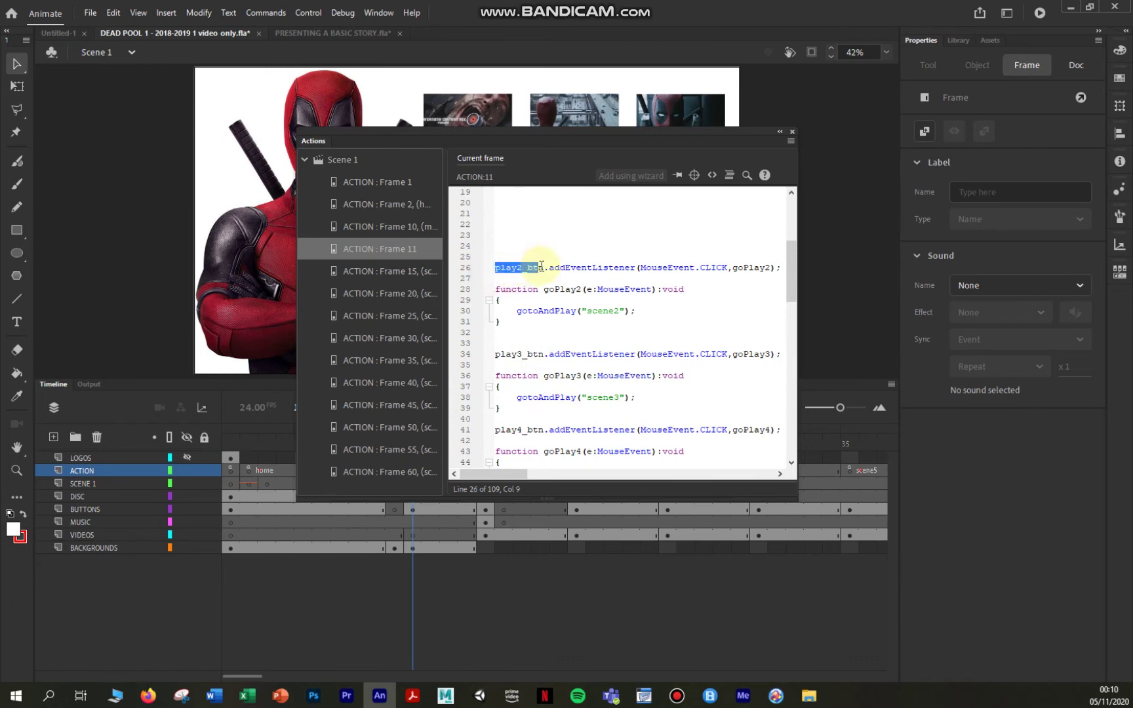
drag(732, 268, 770, 266)
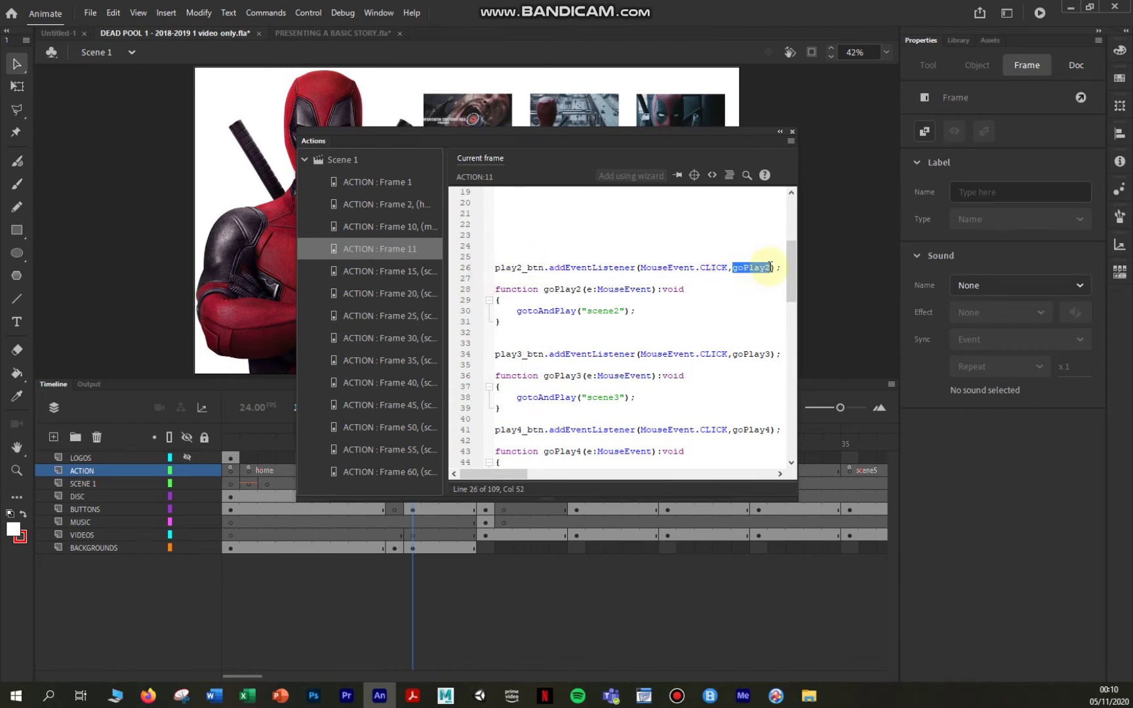
drag(517, 310, 582, 314)
drag(652, 139, 664, 59)
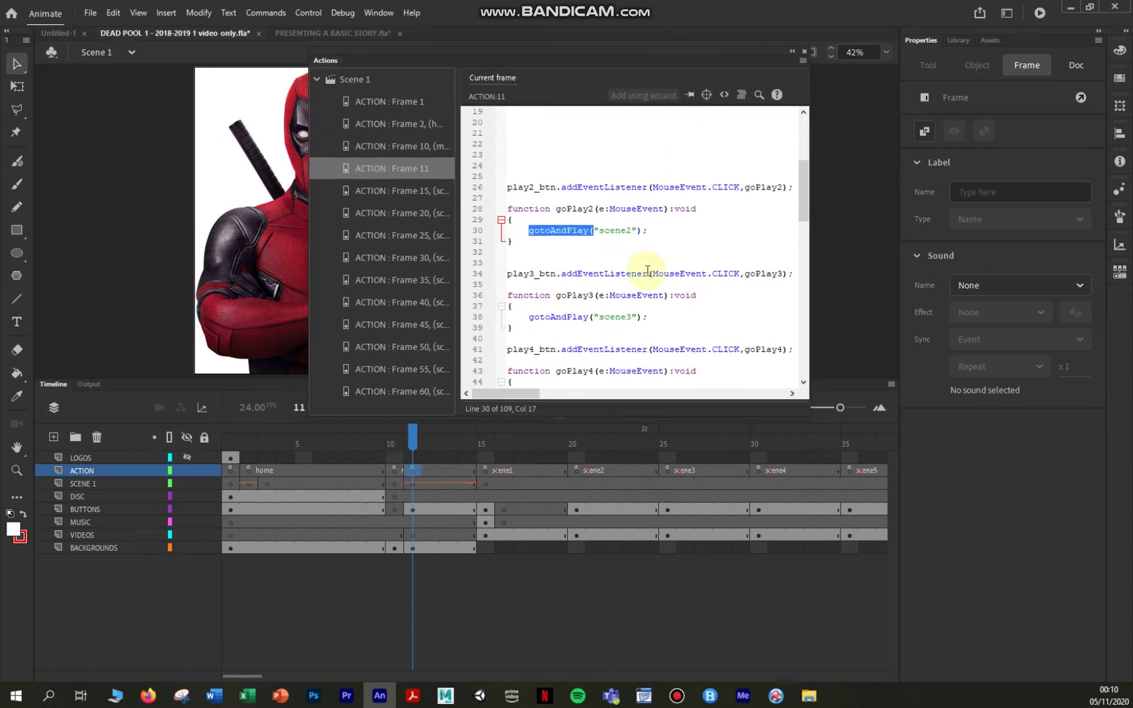
click(576, 470)
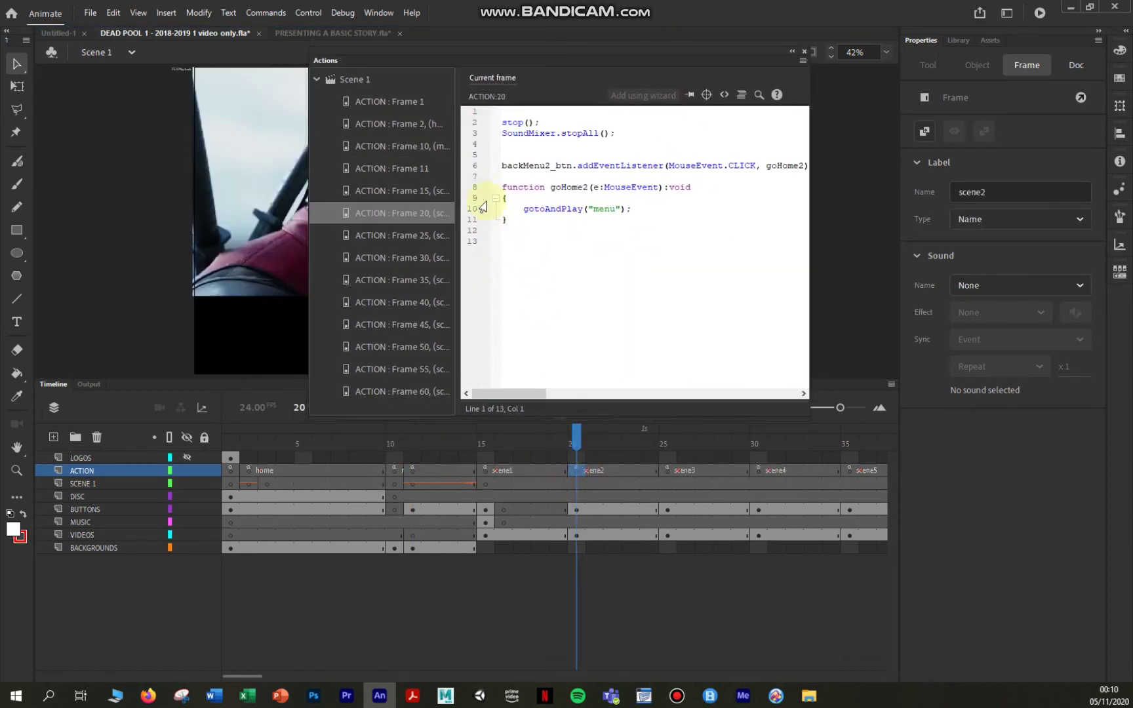
- Back in the frame 11 script, mark play3_btn, goPlay3 and its scene3 target
click(412, 470)
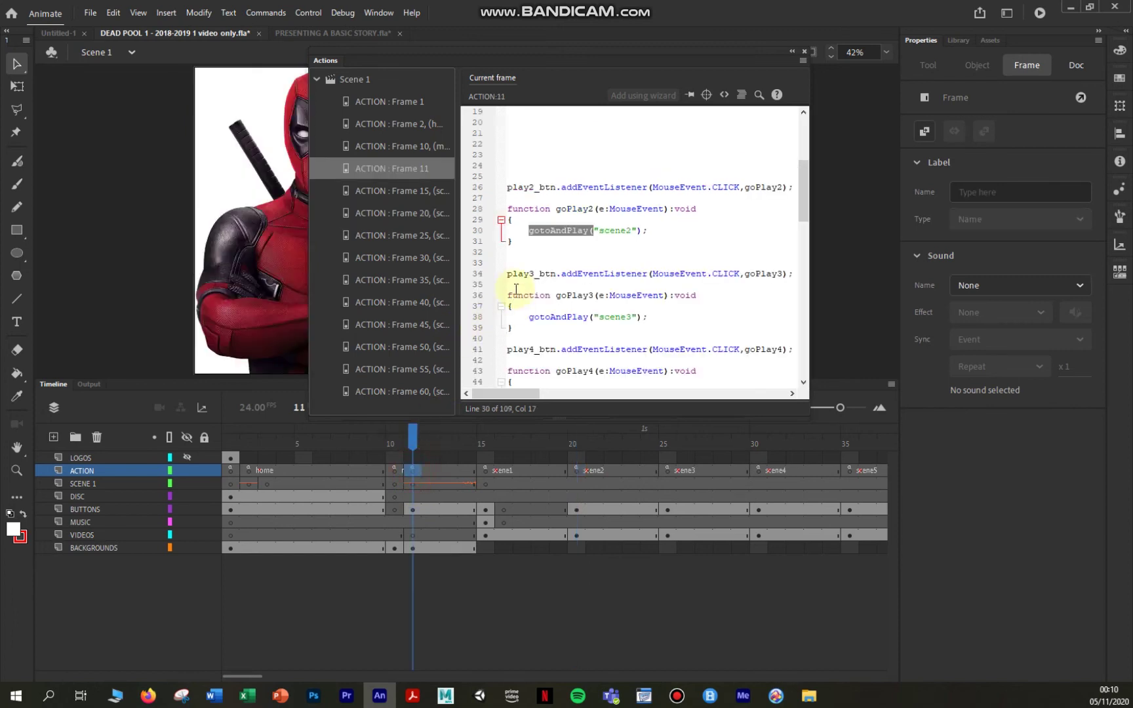
drag(518, 273, 551, 273)
double_click(551, 273)
drag(749, 273, 782, 273)
drag(562, 316, 632, 317)
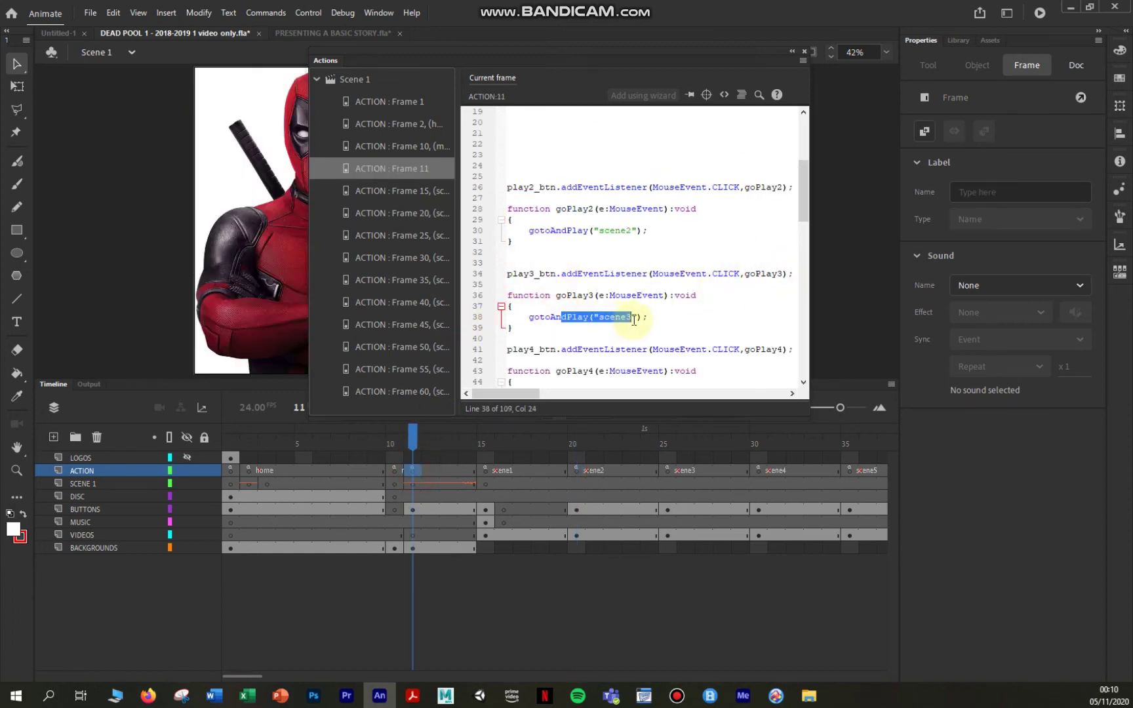
click(605, 342)
scroll(605, 342, down, 2)
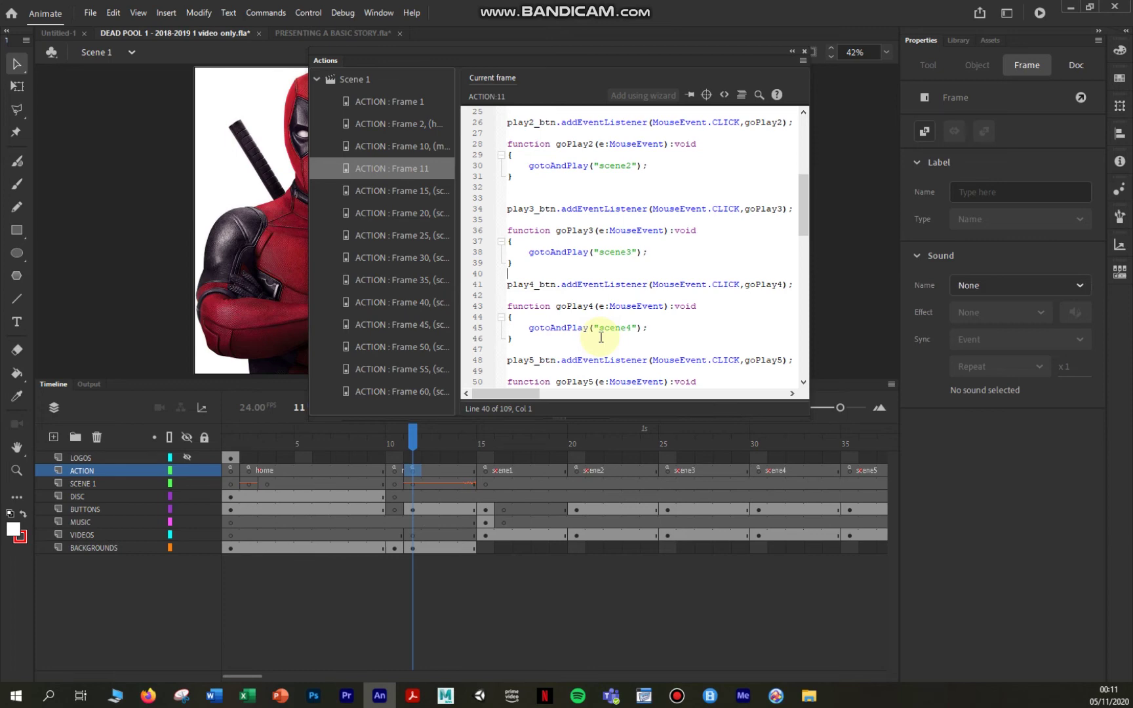
scroll(609, 272, down, 9)
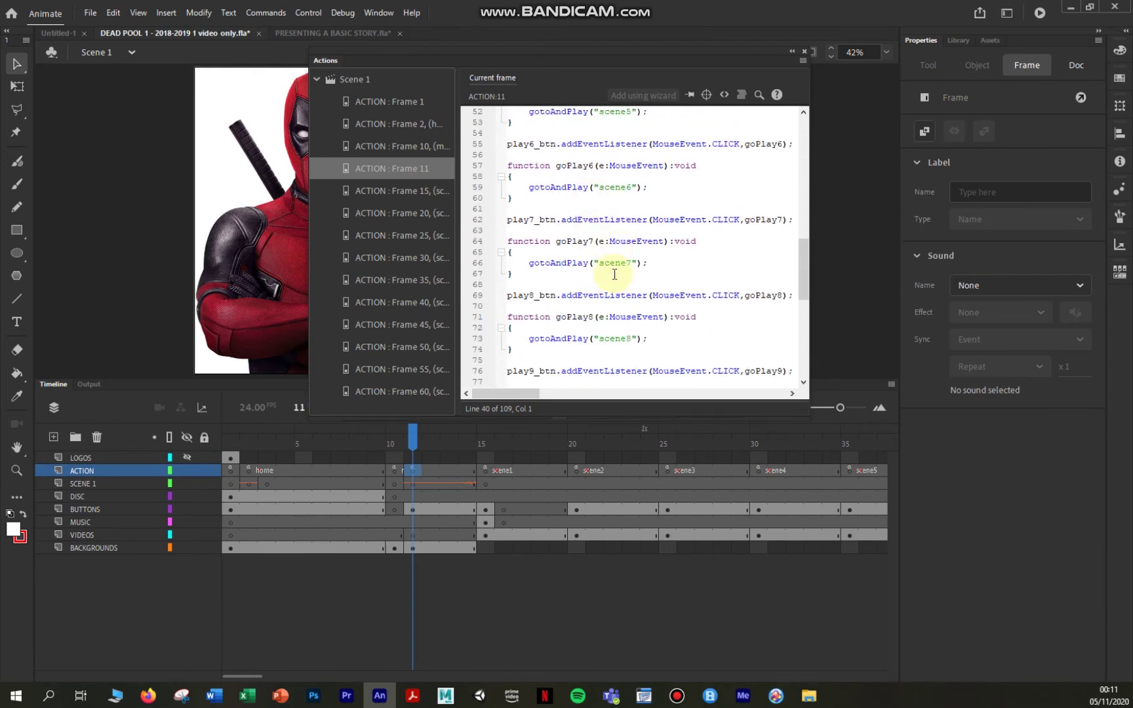
scroll(614, 274, down, 4)
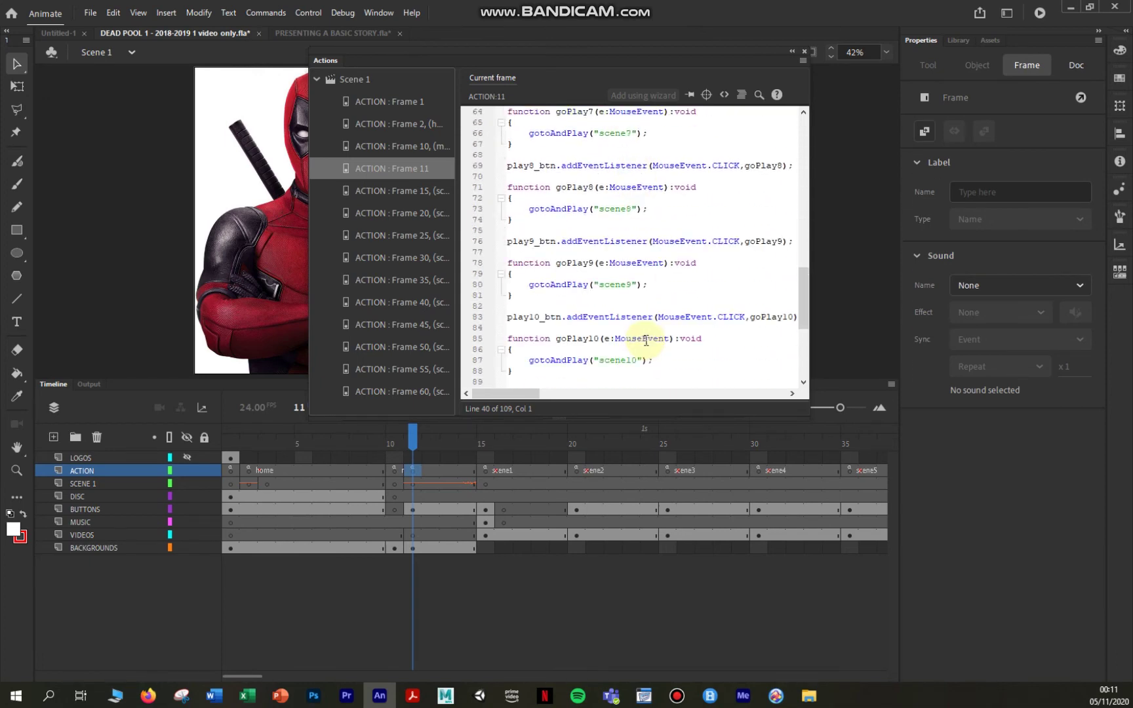
scroll(645, 340, up, 18)
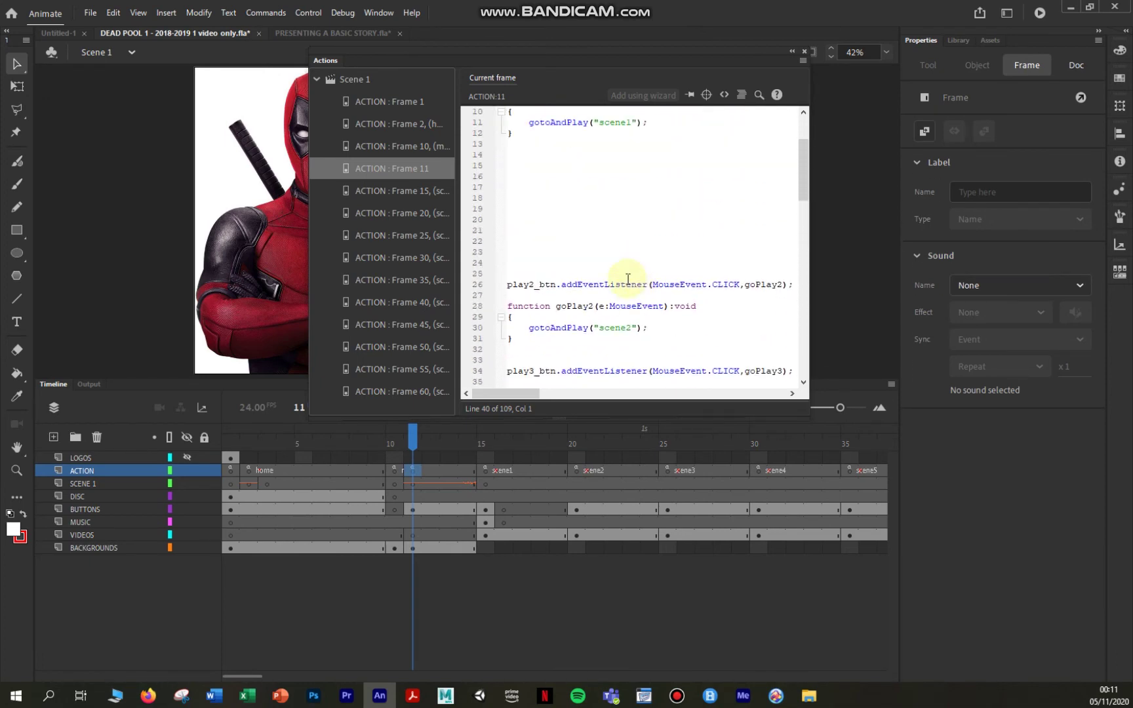
scroll(577, 246, up, 3)
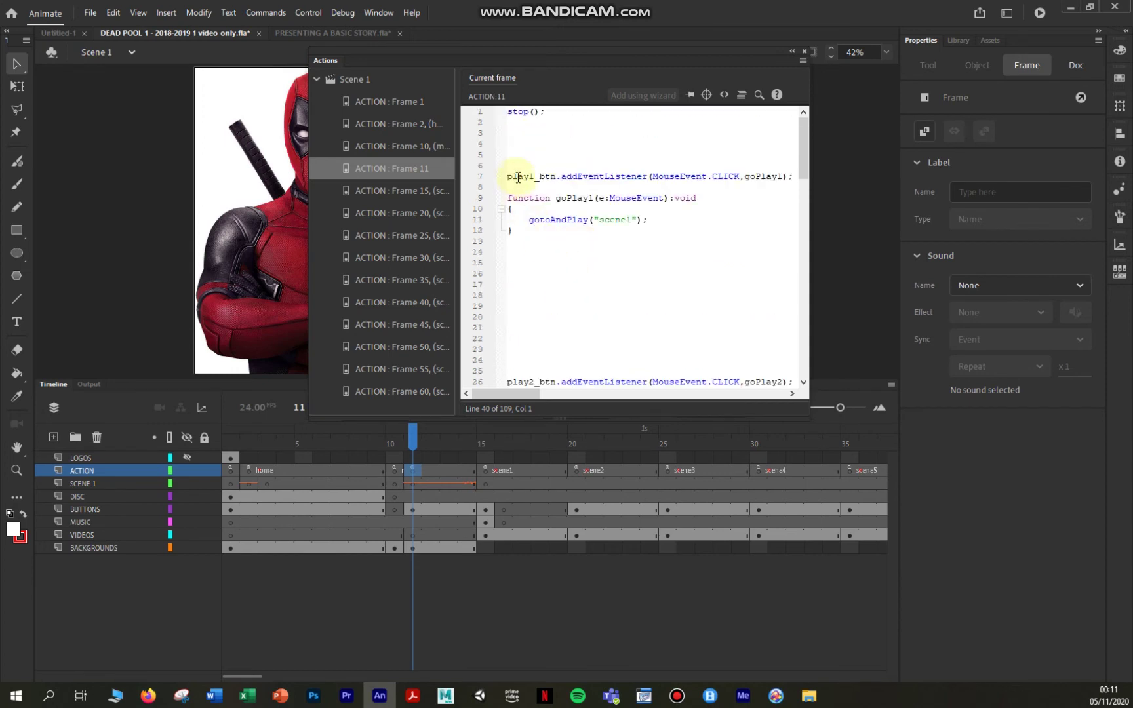
drag(510, 175, 729, 174)
double_click(754, 175)
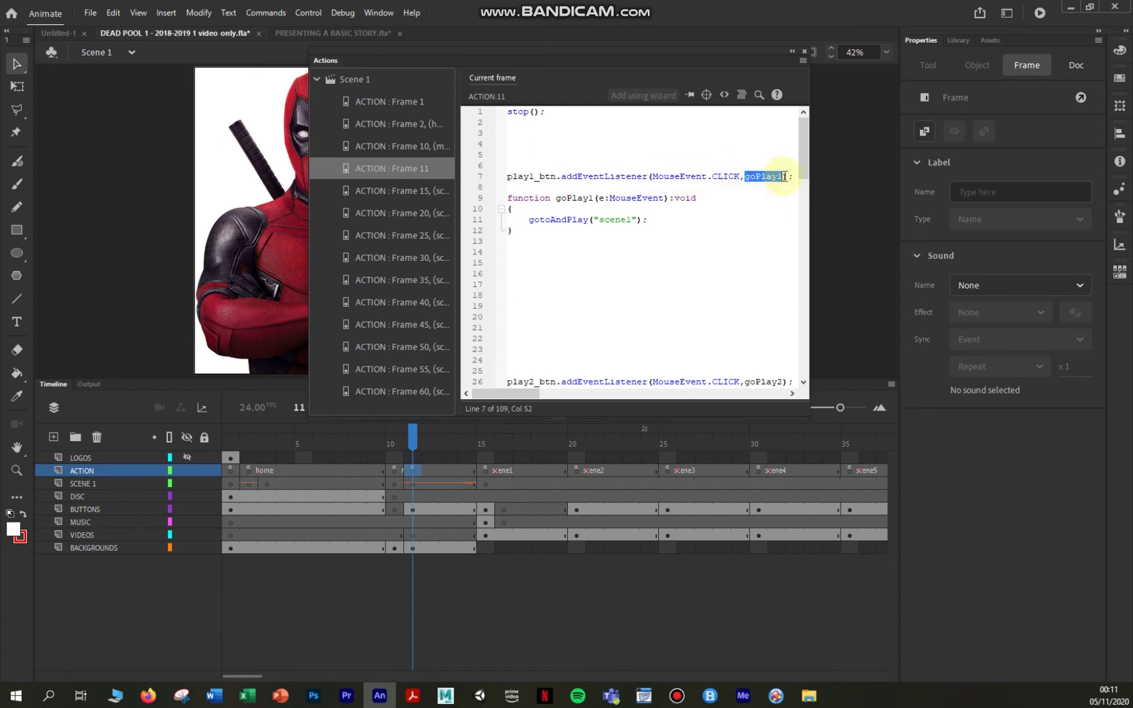
double_click(600, 218)
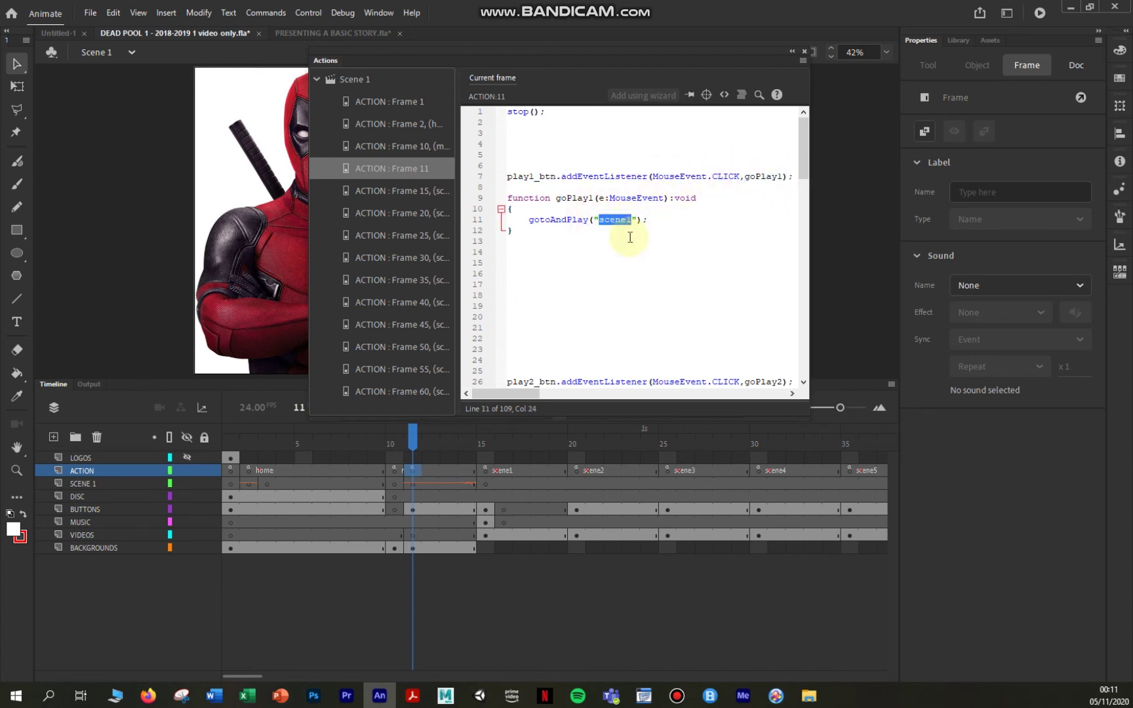
drag(732, 61, 328, 118)
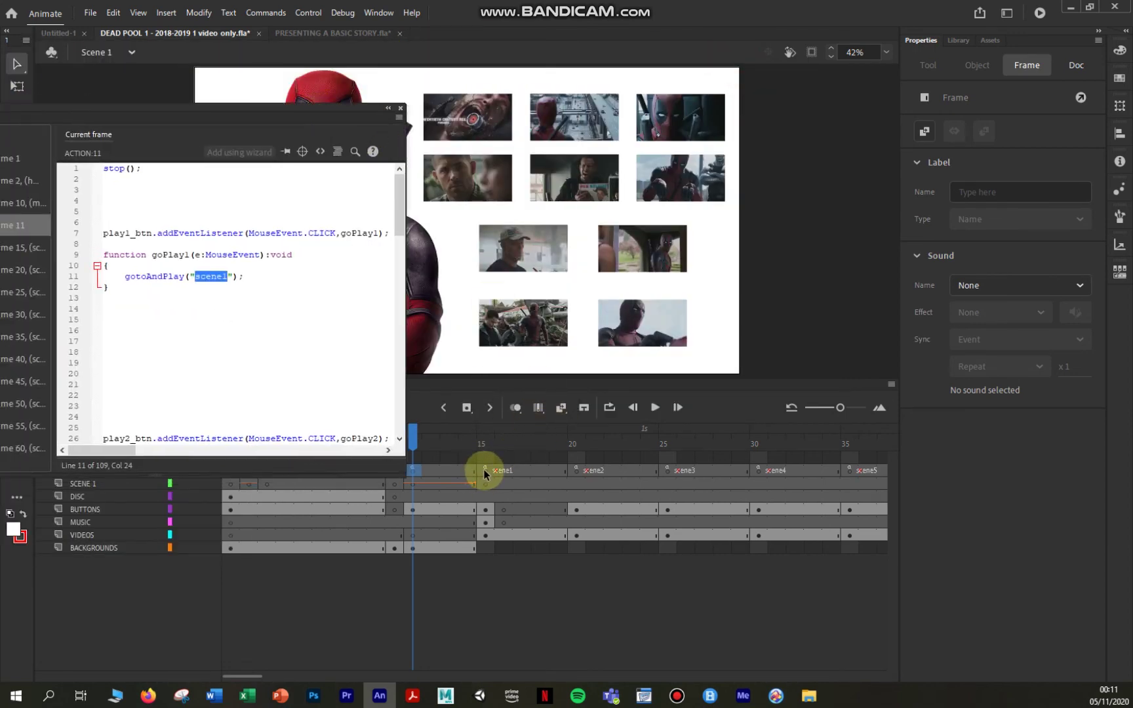
- Open the scene1 frame's script, then inspect its Menu button's properties
click(485, 470)
drag(220, 118, 878, 104)
click(498, 320)
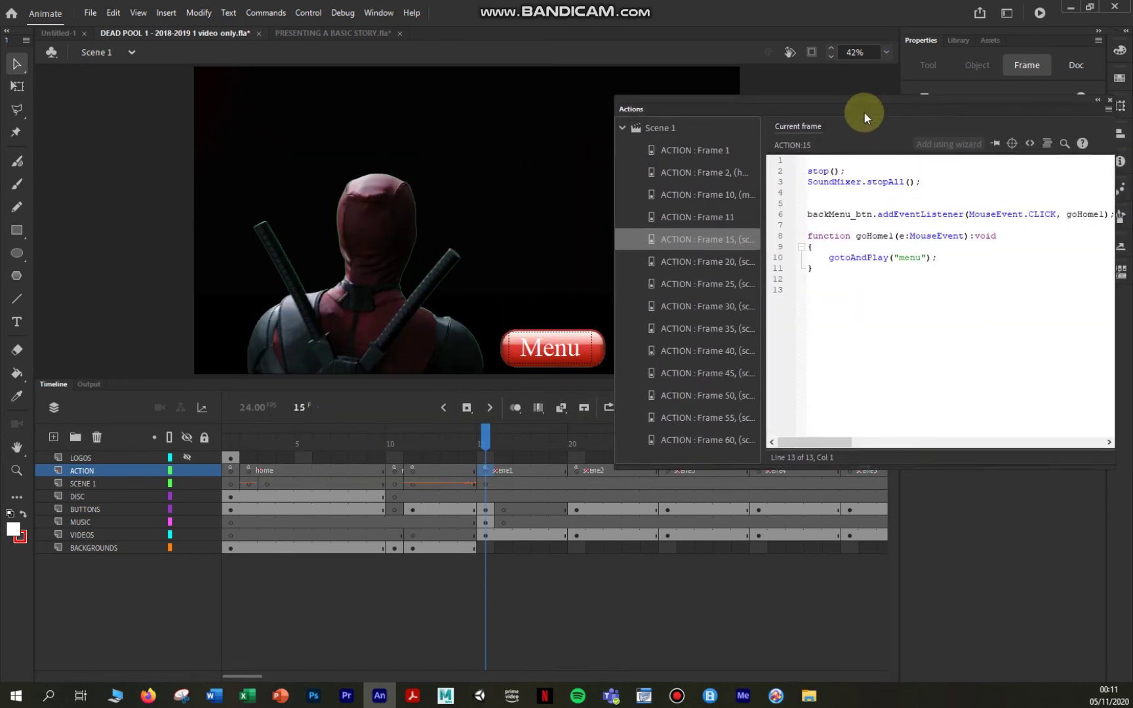
click(556, 352)
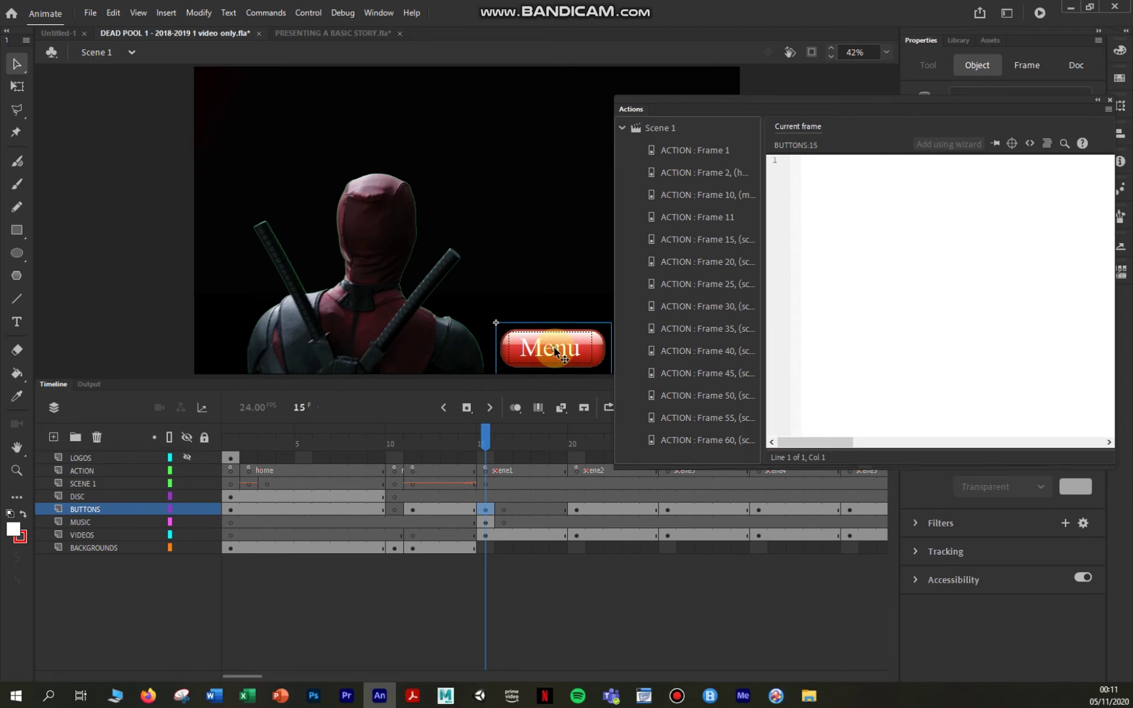
drag(955, 107, 303, 83)
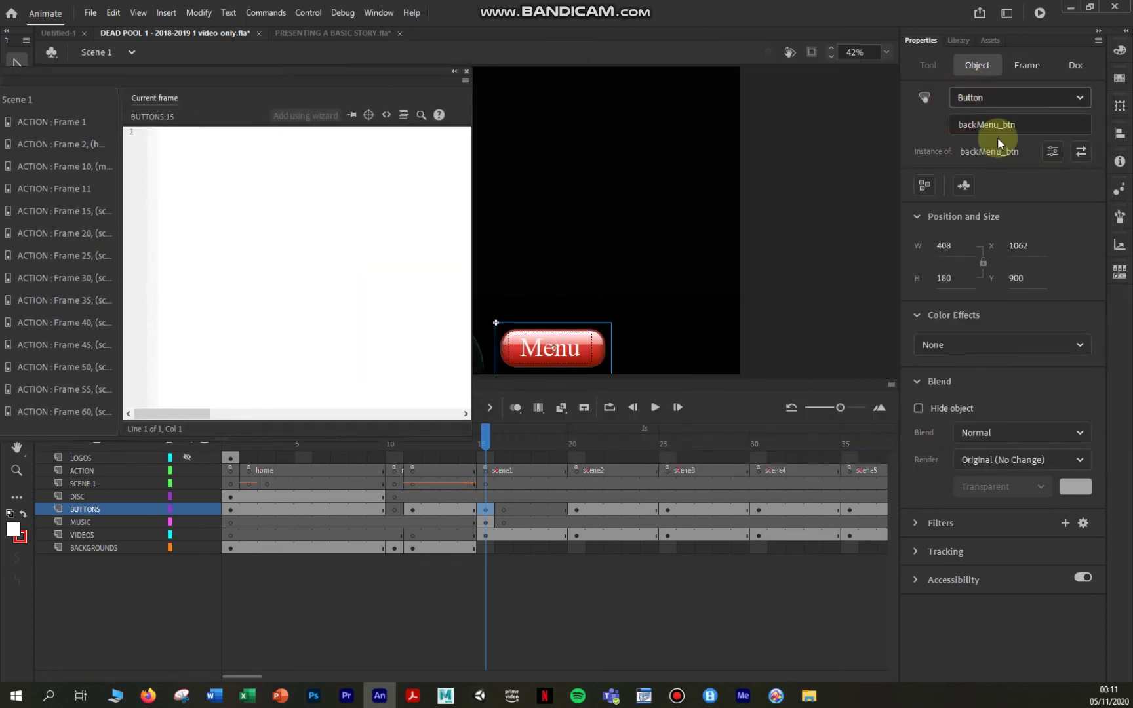
- Widen frame 15's Actions panel and copy lines 2–11 of its back-to-menu code
click(487, 473)
drag(295, 89, 592, 98)
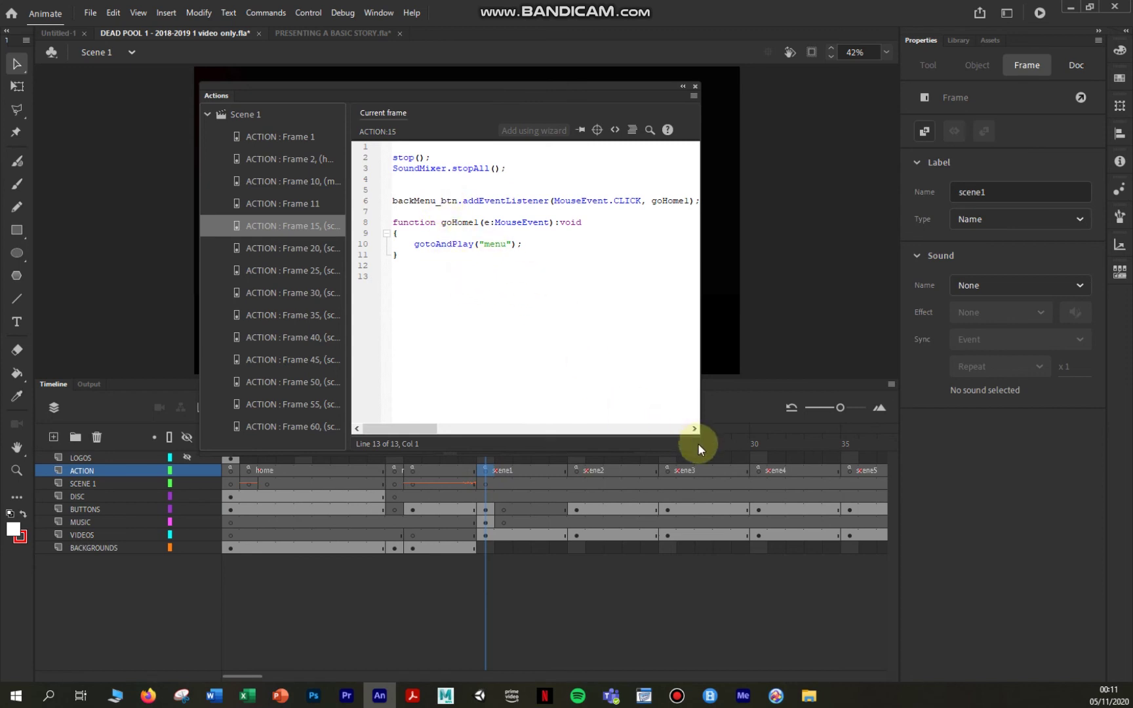
drag(700, 433, 897, 463)
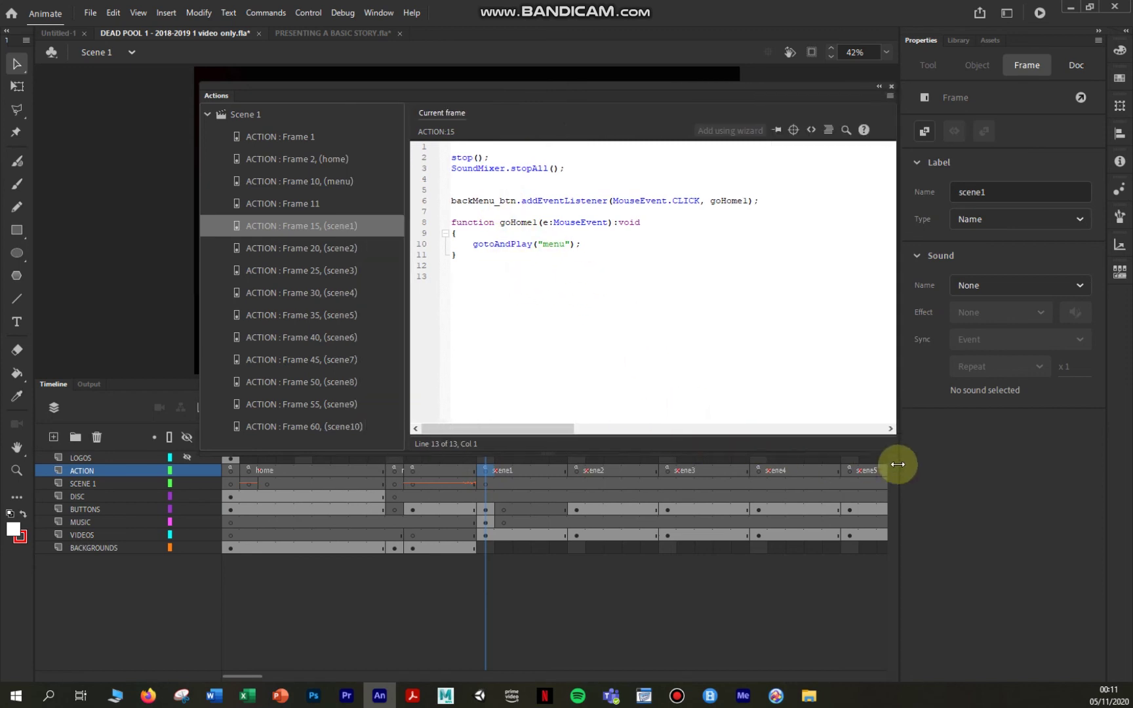
drag(481, 261, 451, 156)
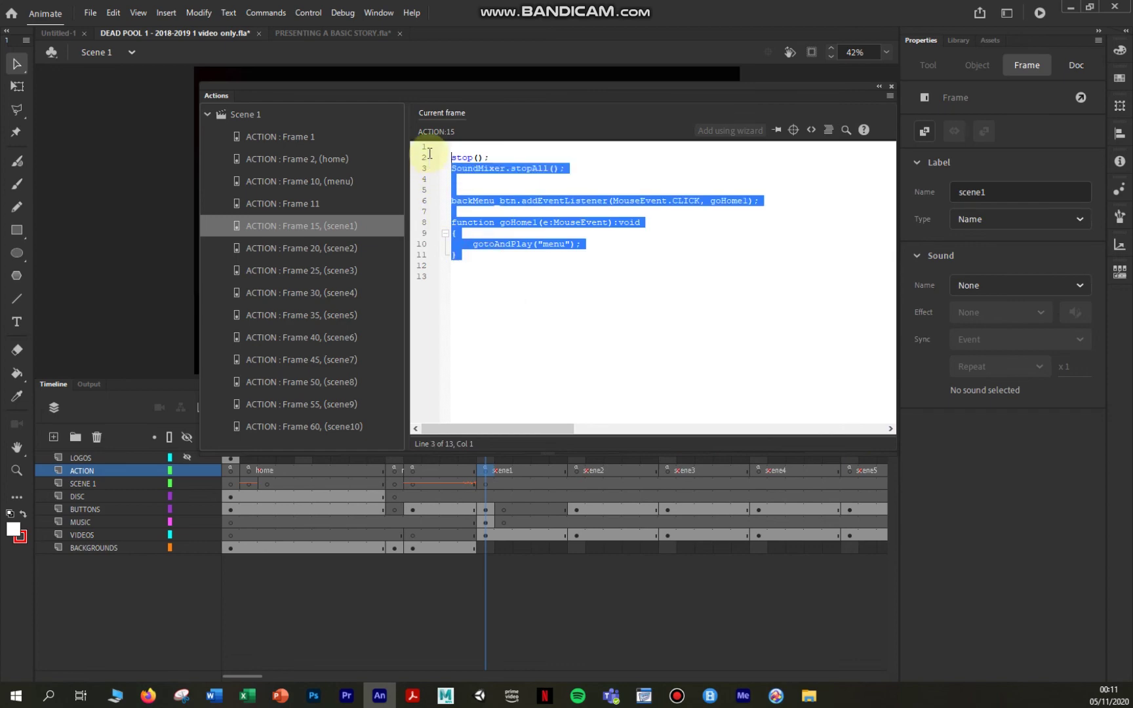
right_click(469, 165)
click(499, 238)
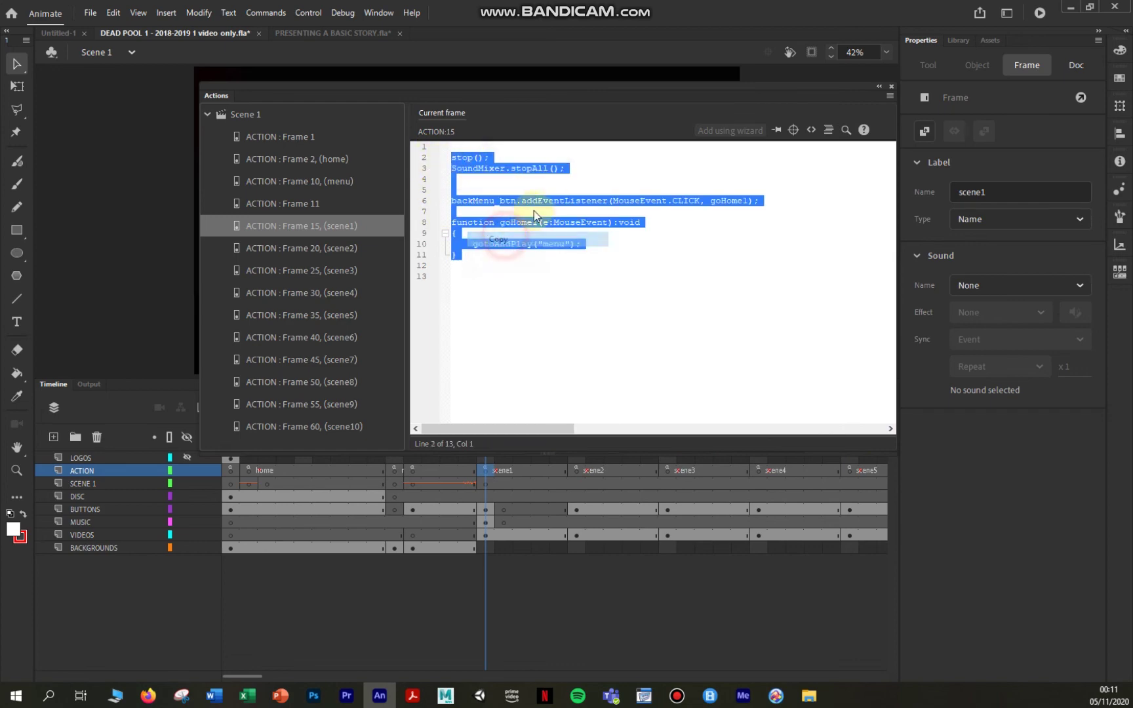
- Switch to the Word handout and move to its end below "Create one!"
key(alt+Tab)
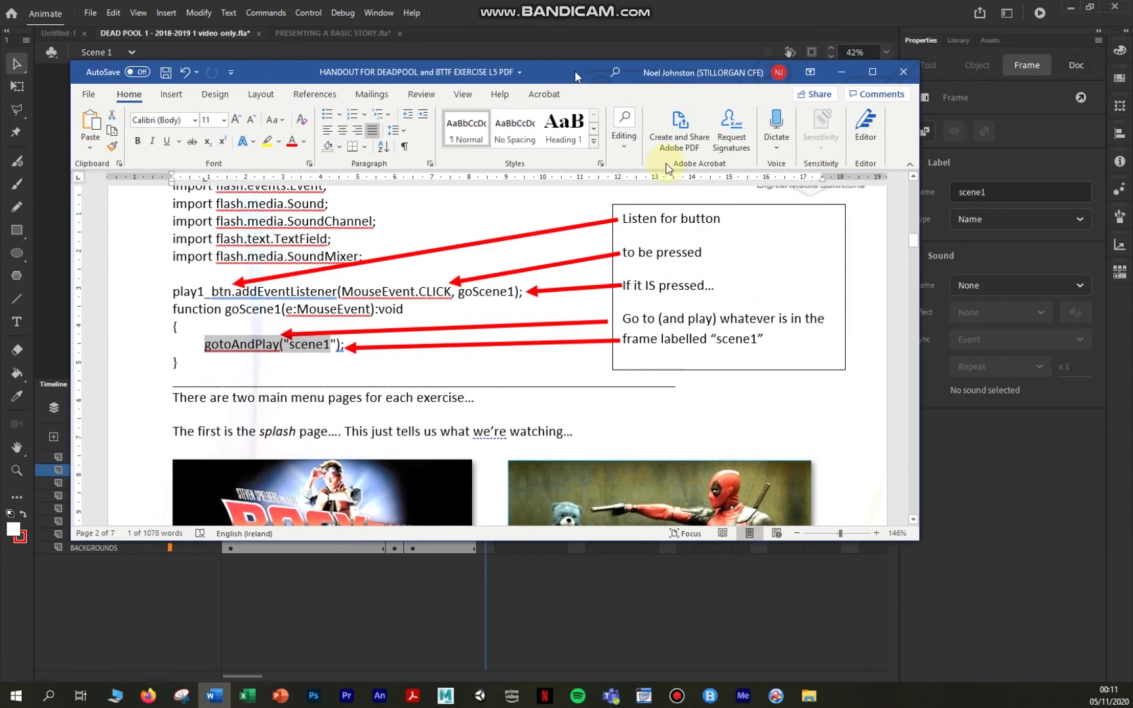
drag(912, 233, 898, 523)
click(896, 533)
click(588, 392)
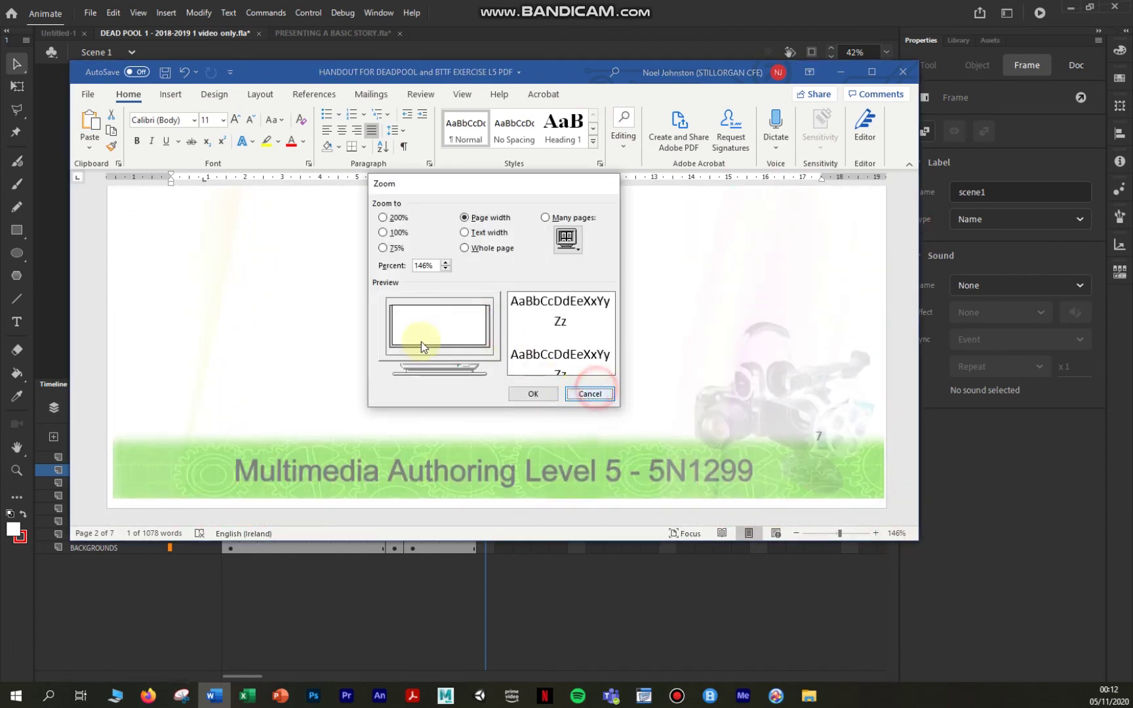
key(ctrl+End)
text(#)
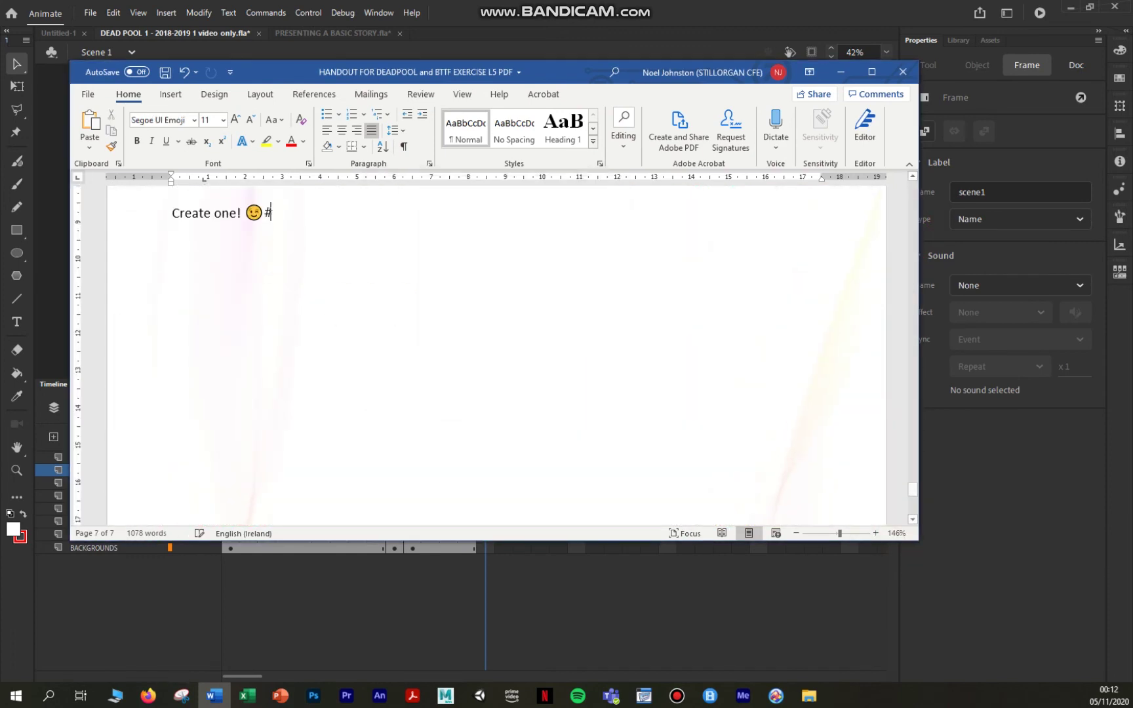
- Paste the back-to-menu code and delete the blank lines between its statements
key(ctrl+v)
click(288, 276)
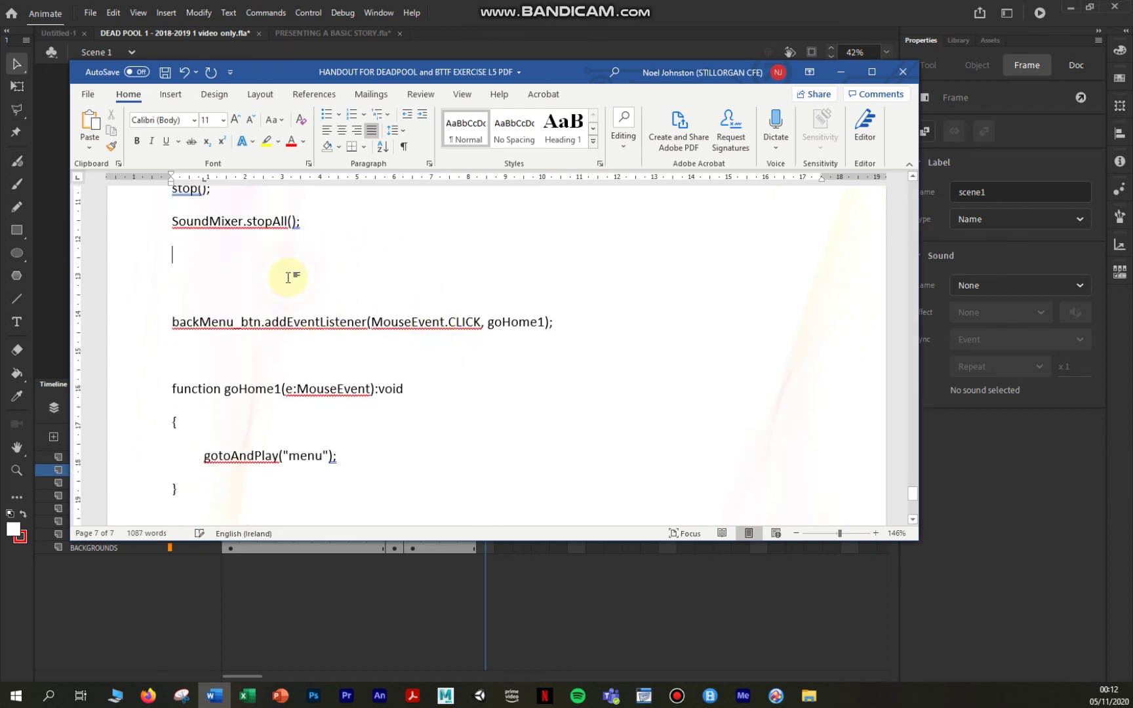
key(Delete)
key(Delete)
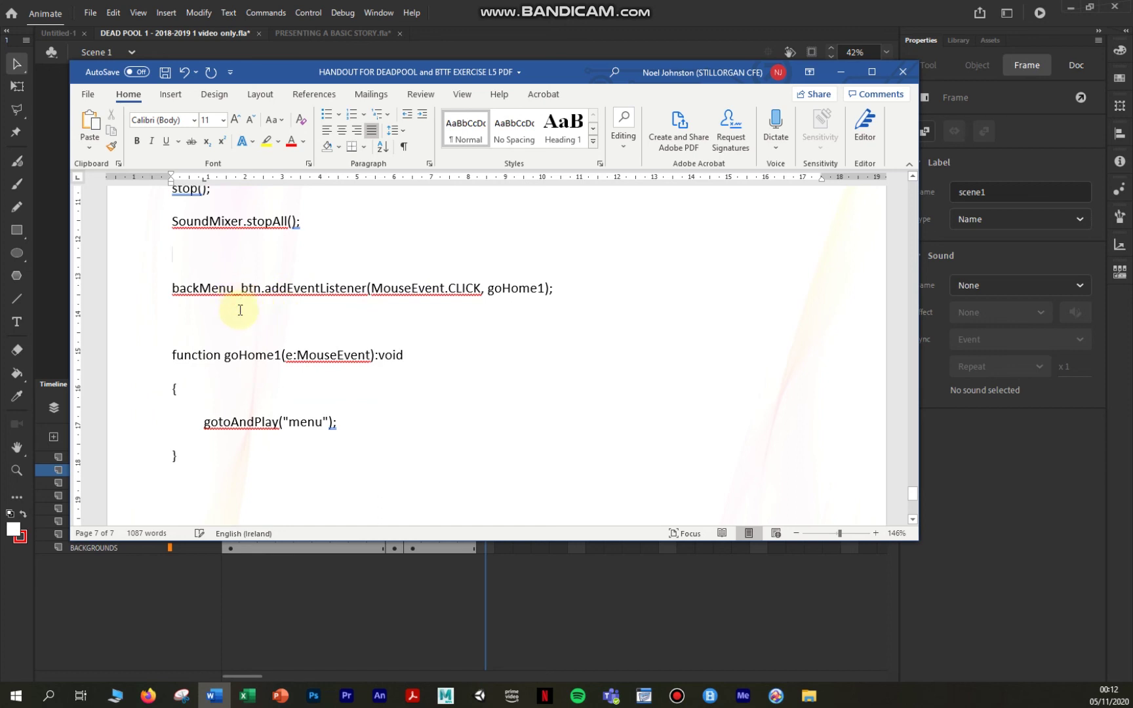
click(223, 291)
key(Delete)
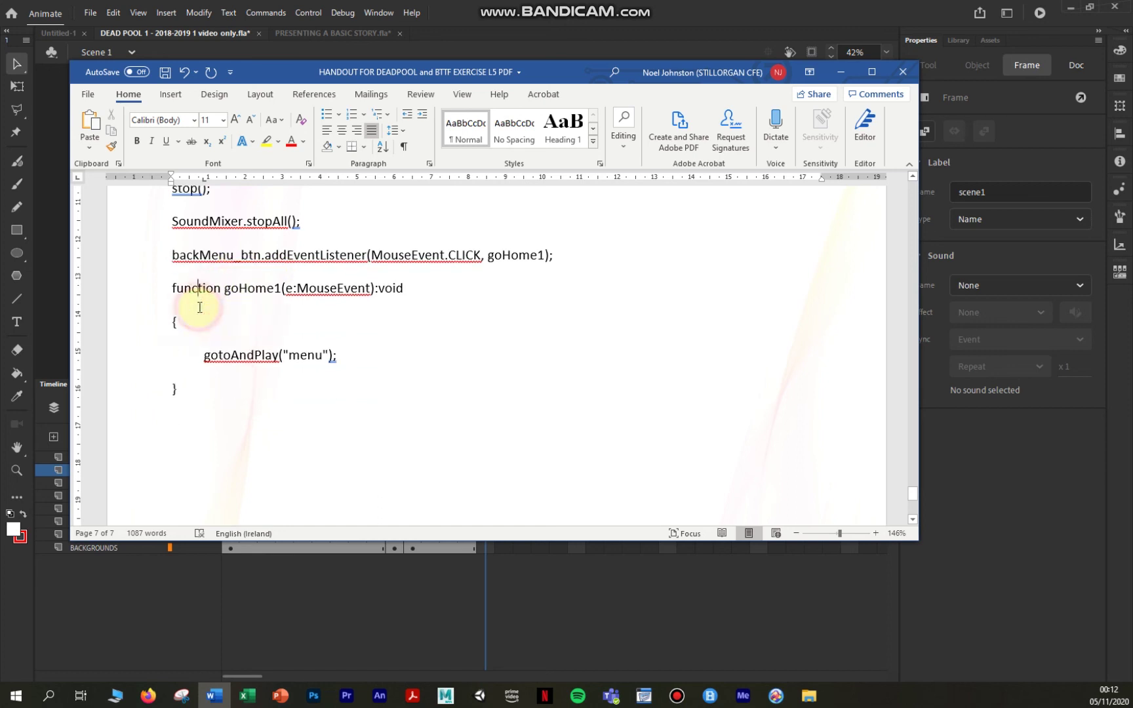
click(184, 347)
- Highlight SoundMixer.stopAll(), the CLICK event and goHome1 in the pasted code while explaining
drag(296, 221, 377, 255)
click(173, 253)
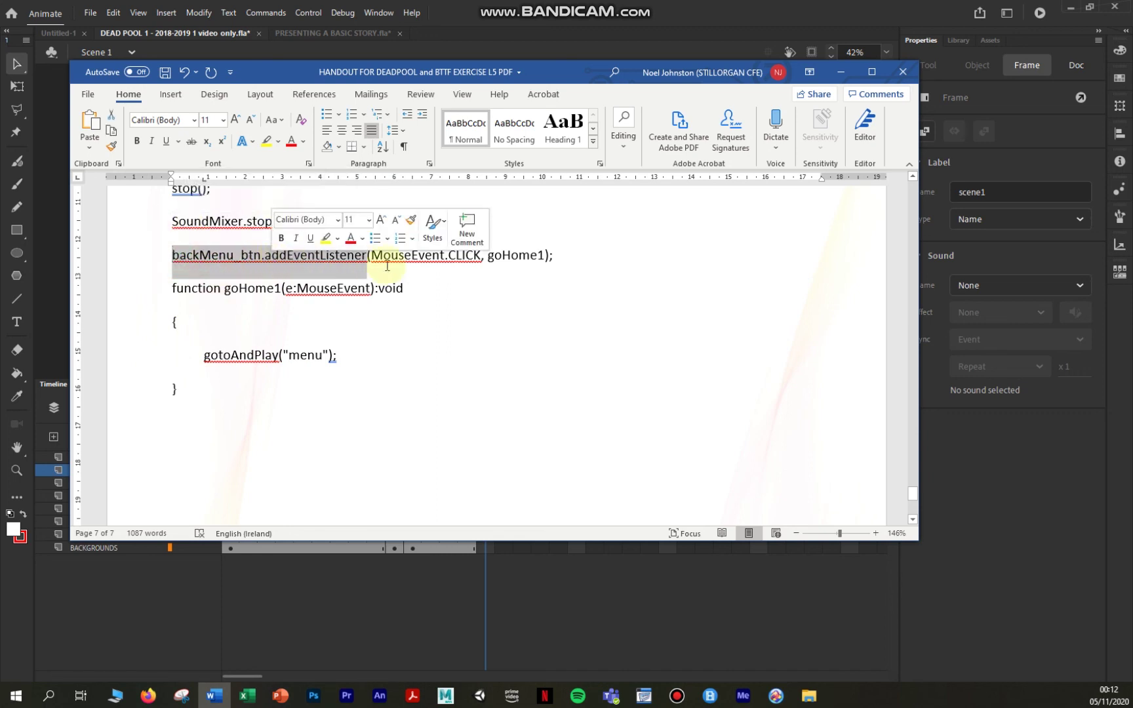
click(419, 255)
double_click(471, 255)
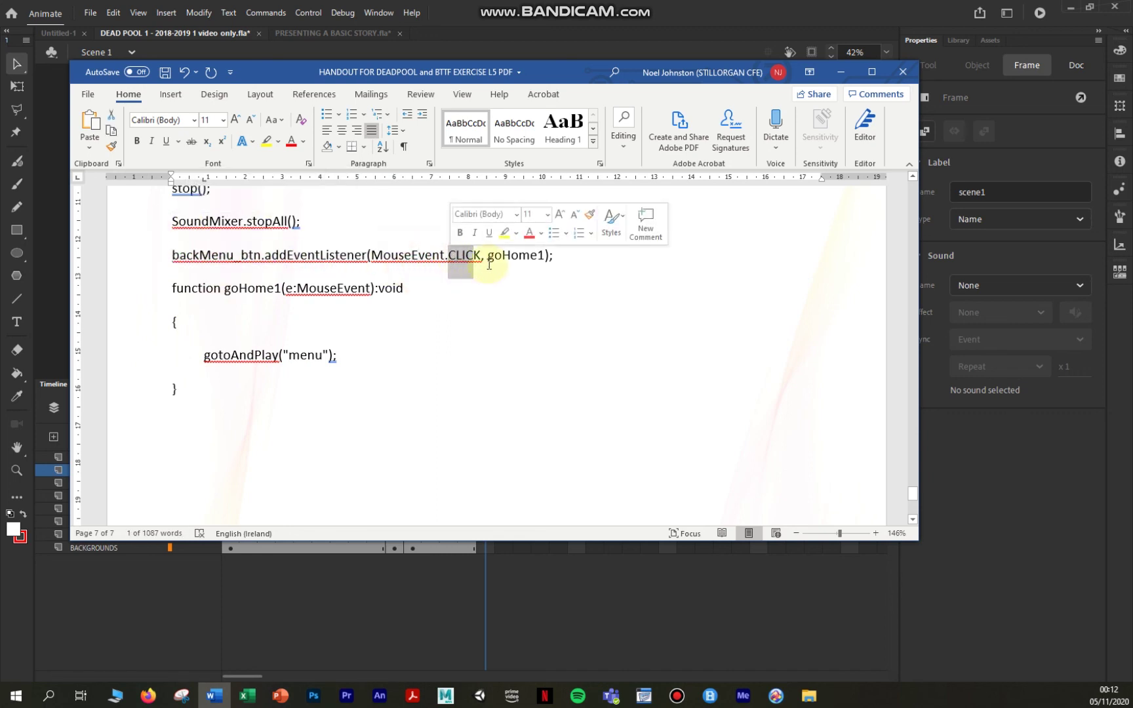
drag(489, 255, 547, 255)
click(508, 328)
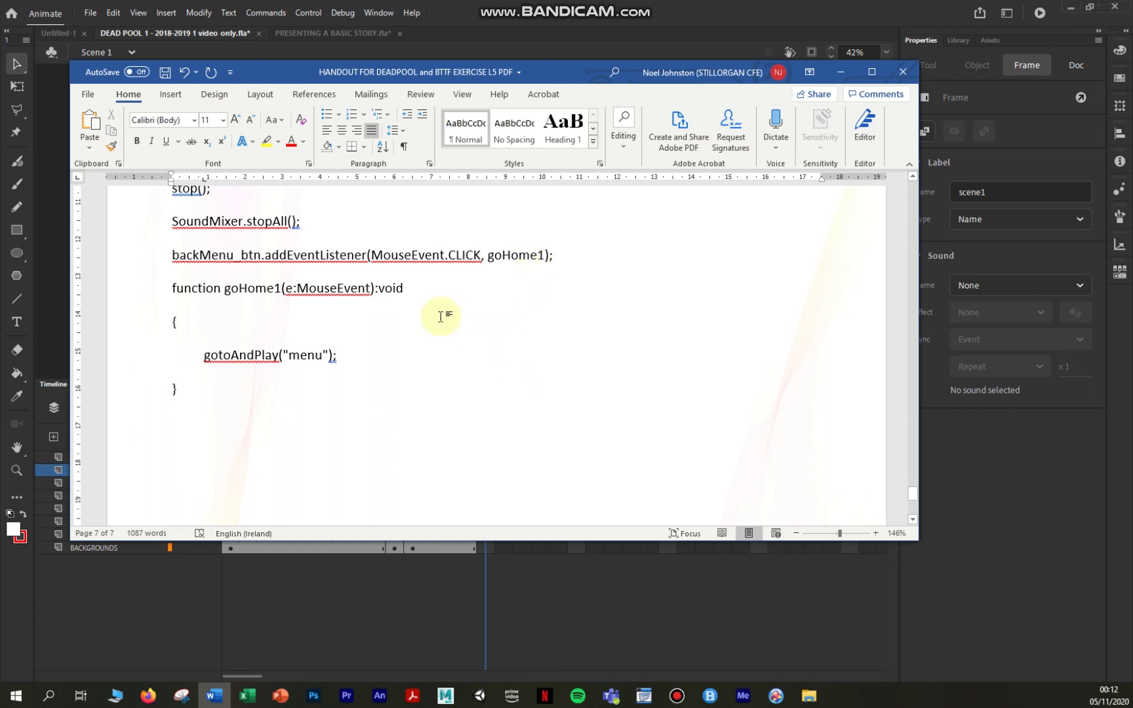
- Highlight goHome1 and the gotoAndPlay command, then close the Word handout
click(489, 254)
double_click(529, 255)
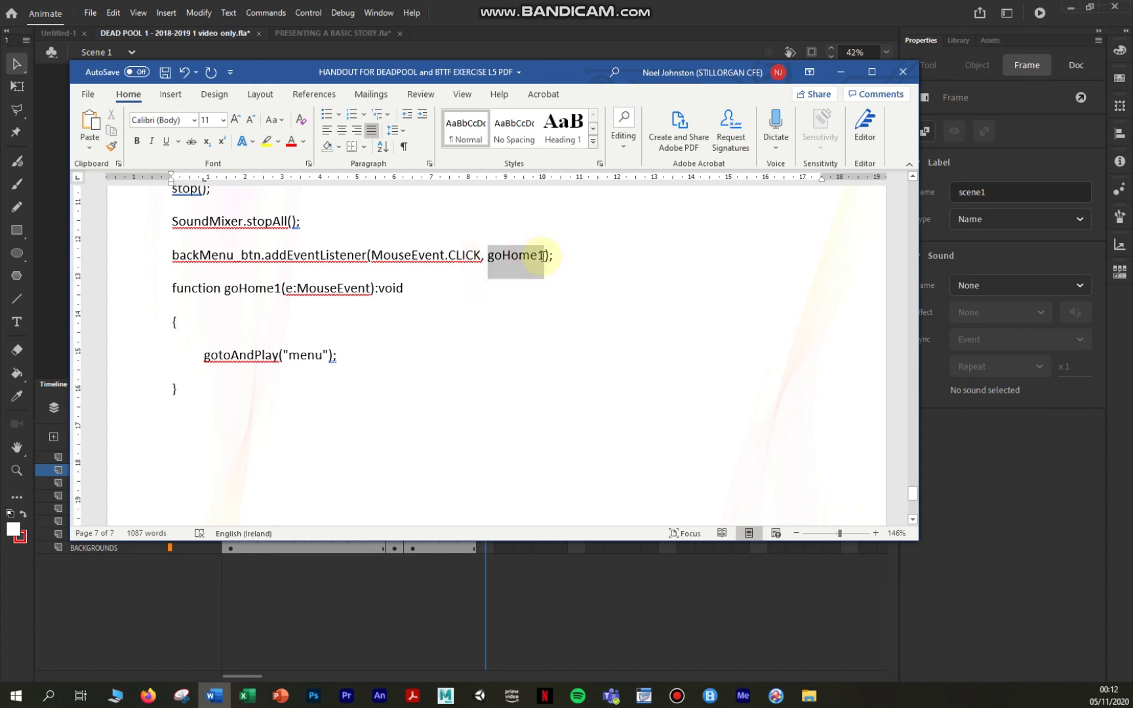
click(197, 288)
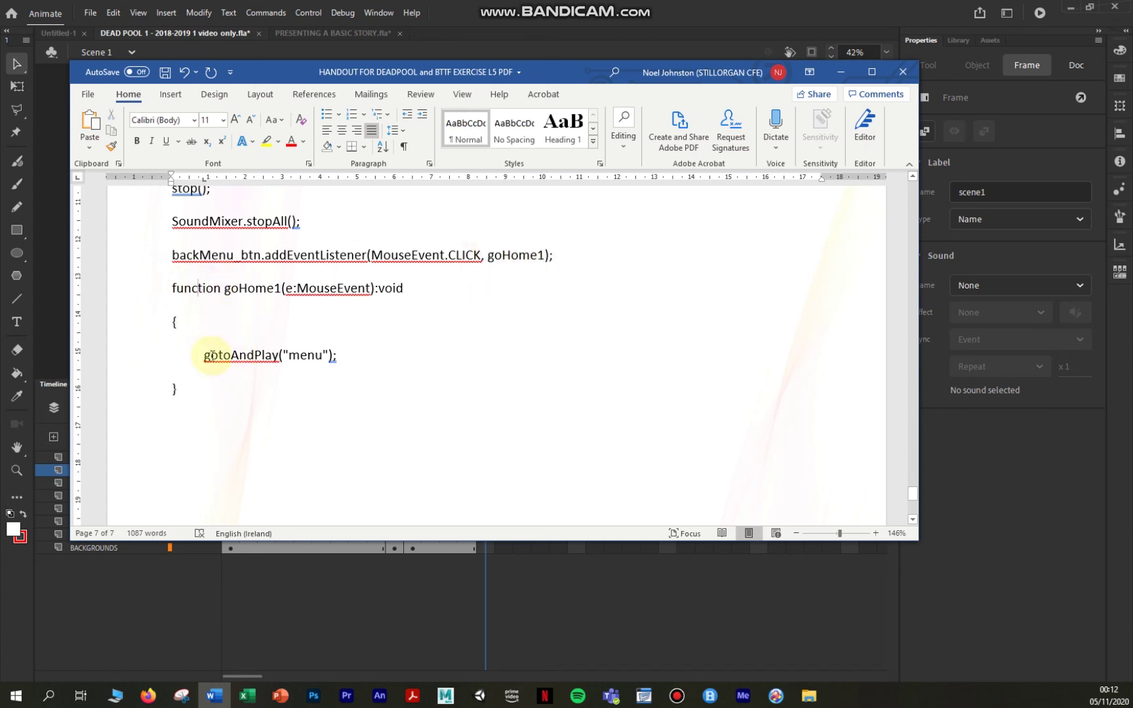
drag(210, 355, 320, 360)
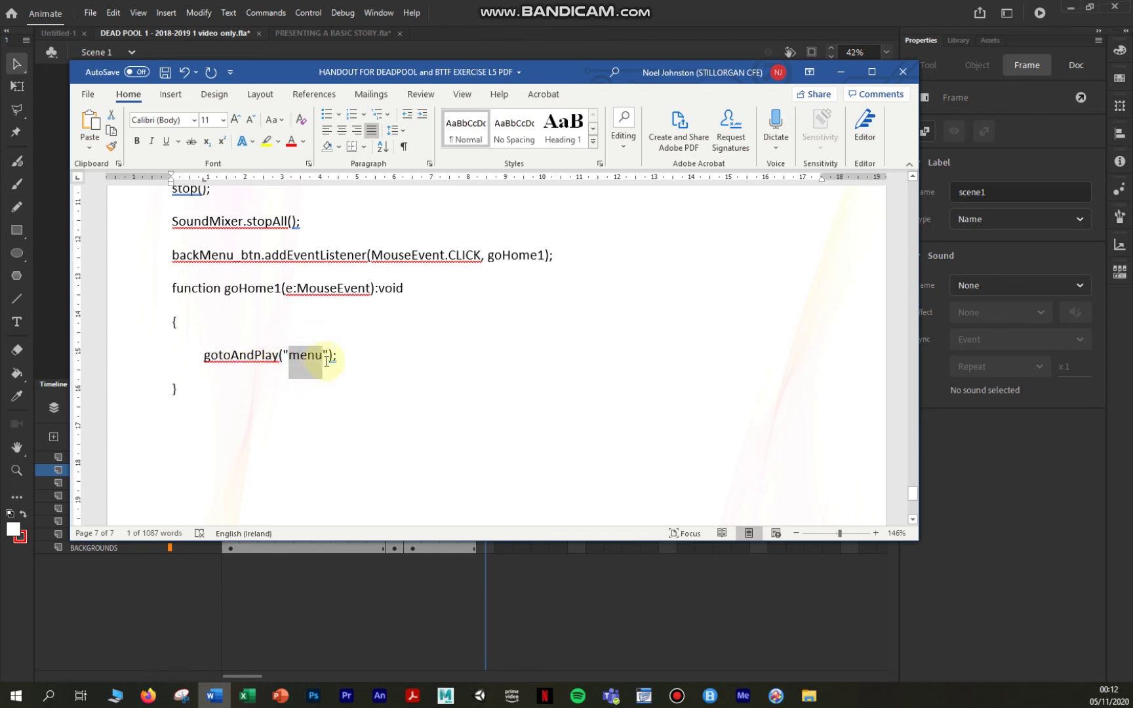
click(271, 396)
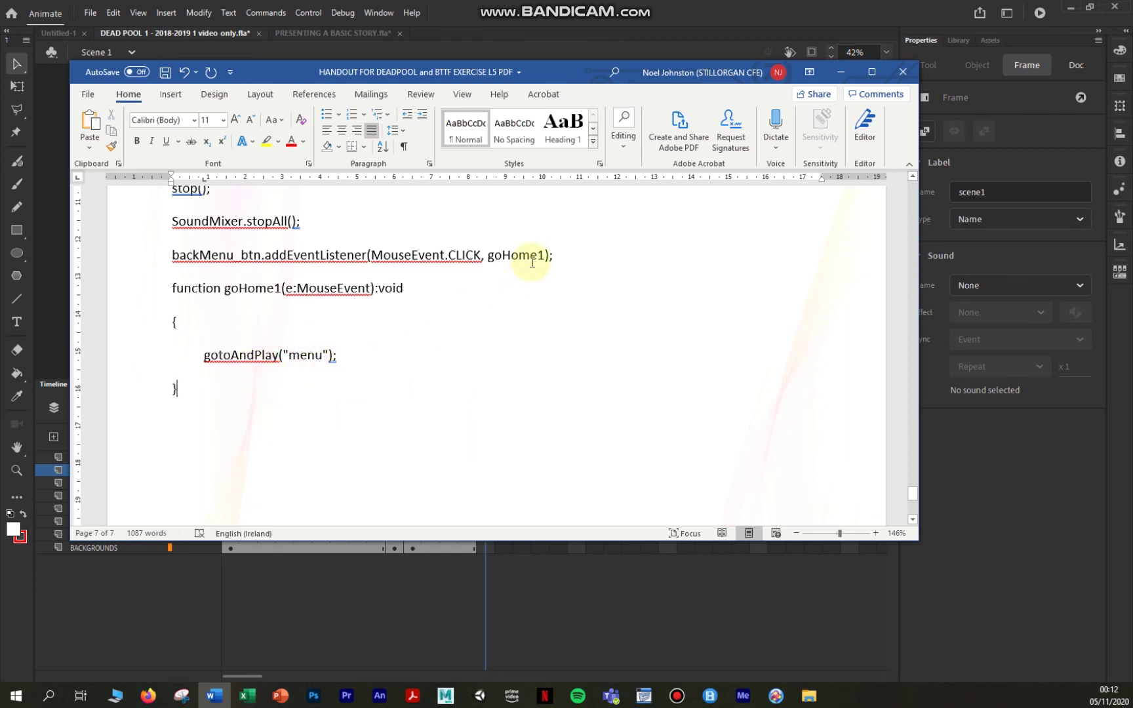
drag(541, 263, 502, 261)
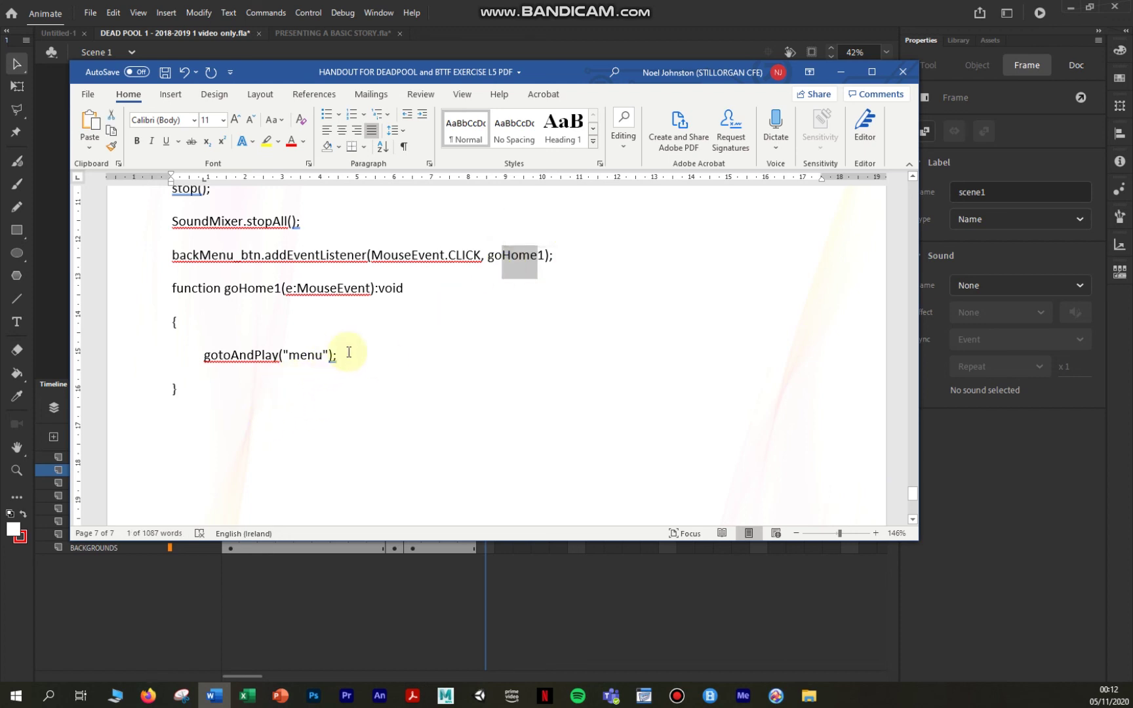
drag(489, 255, 544, 257)
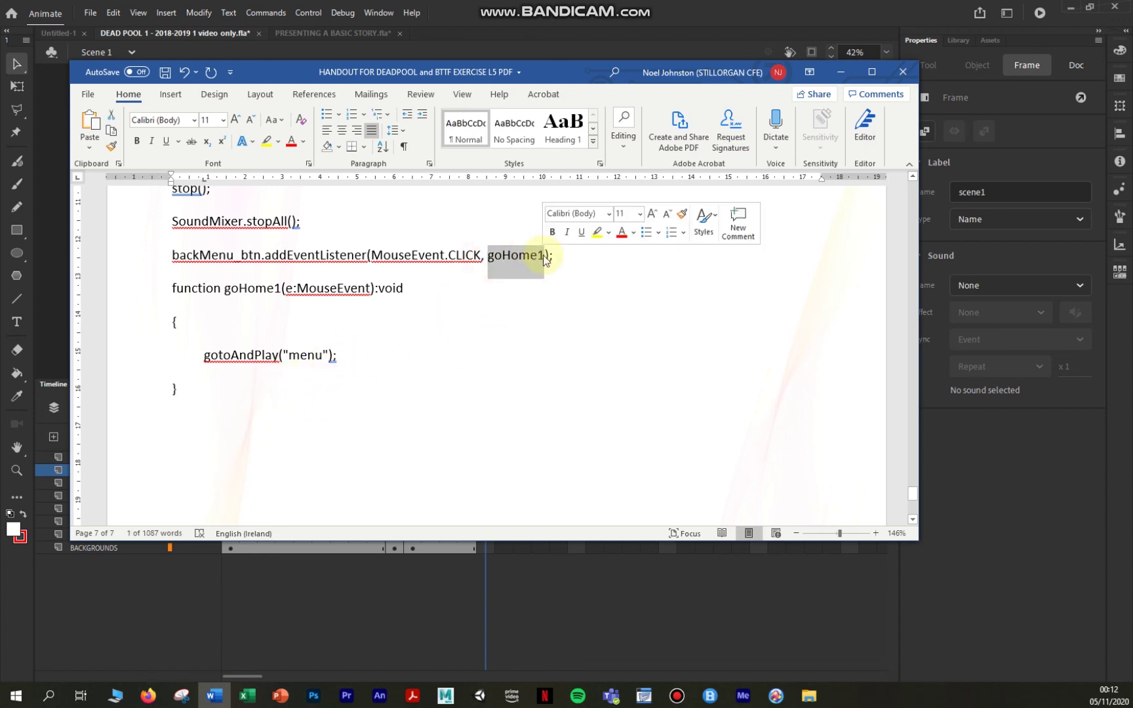
click(913, 78)
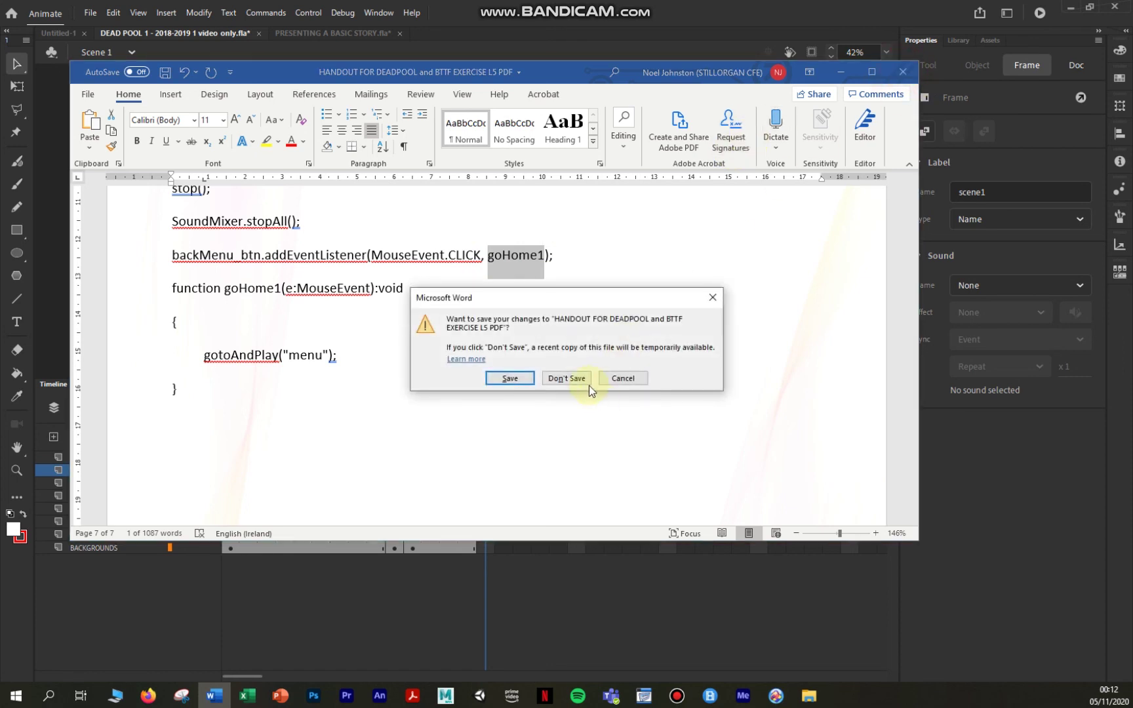
- Discard the handout changes, then review scene2's goHome2 and scene3's goHome3 listeners
click(583, 383)
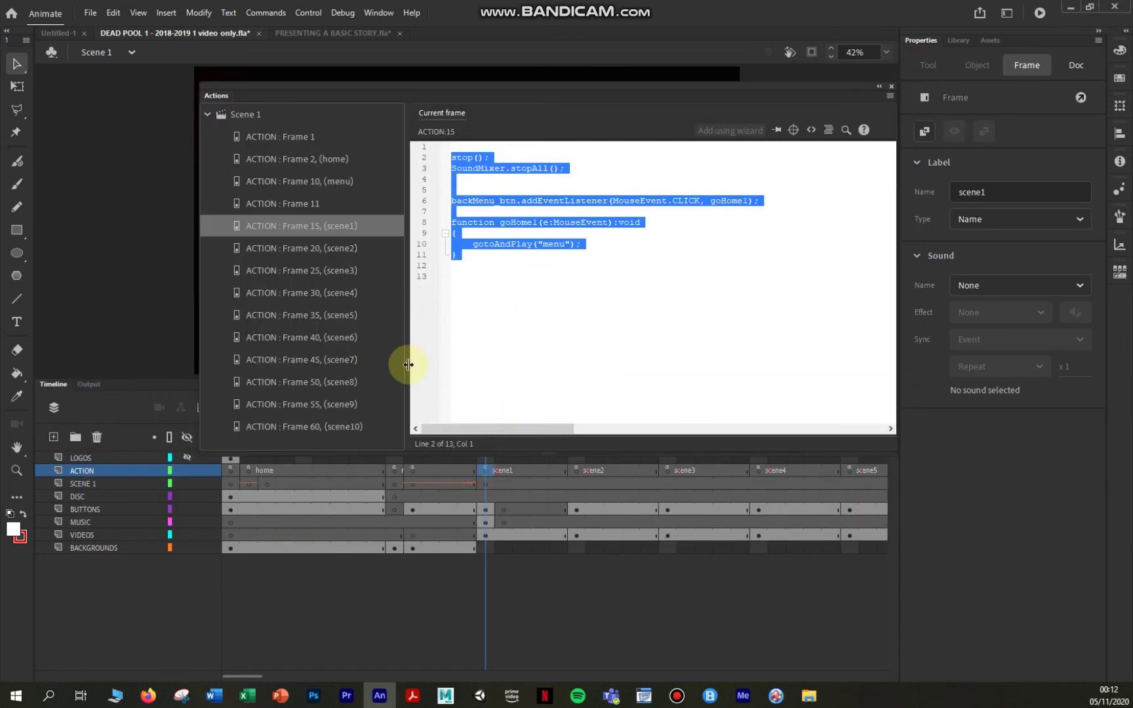
click(577, 474)
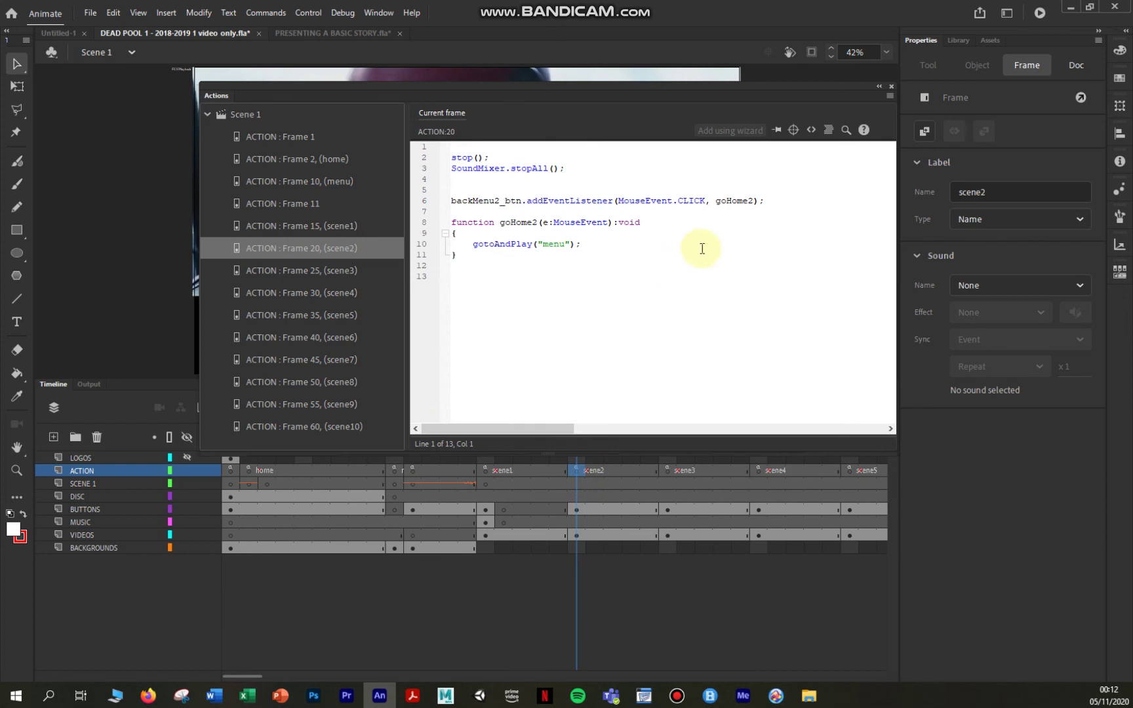
click(747, 202)
drag(747, 202, 716, 210)
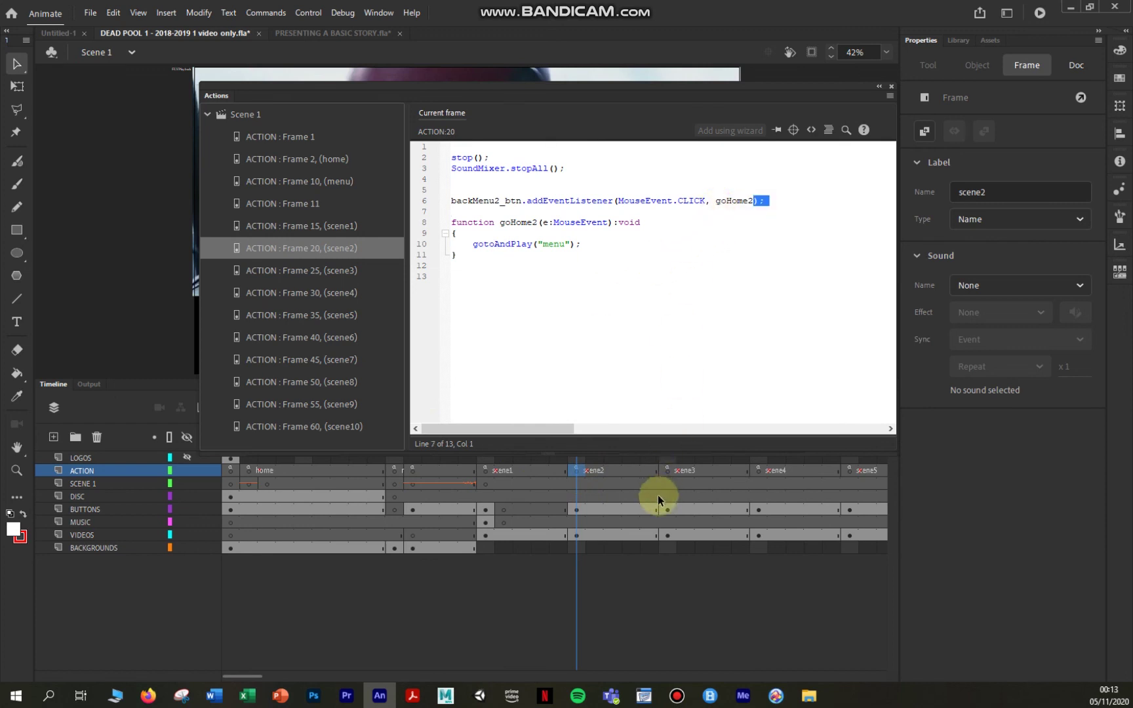
click(666, 473)
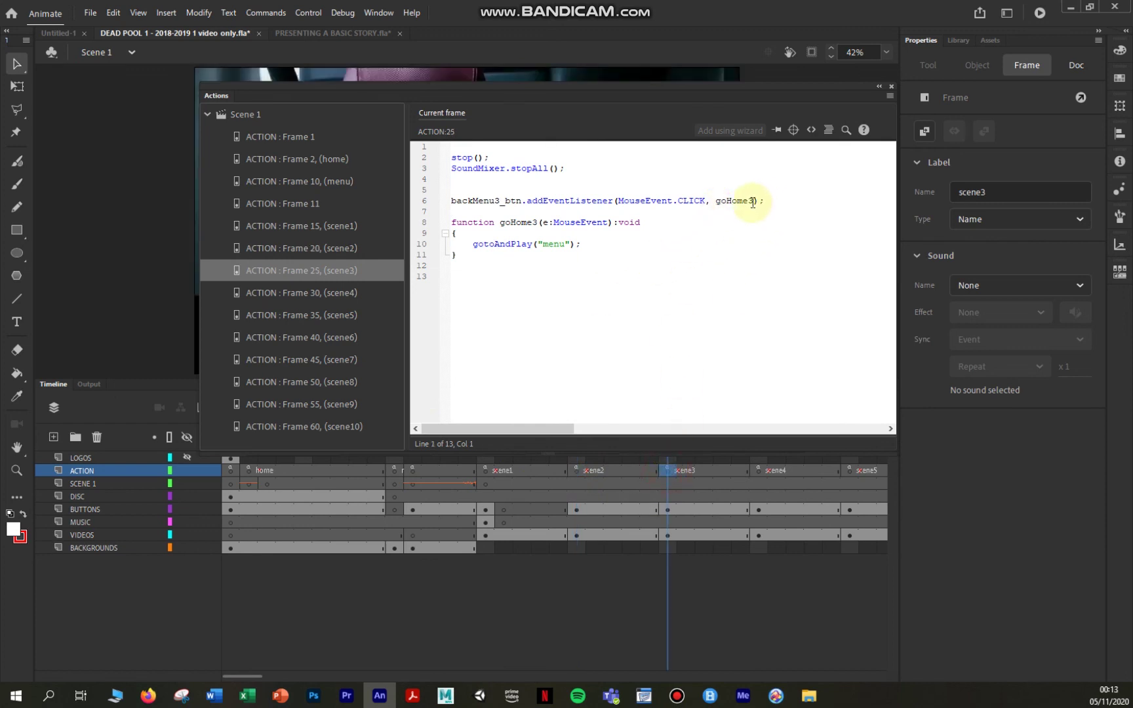
drag(754, 201, 716, 199)
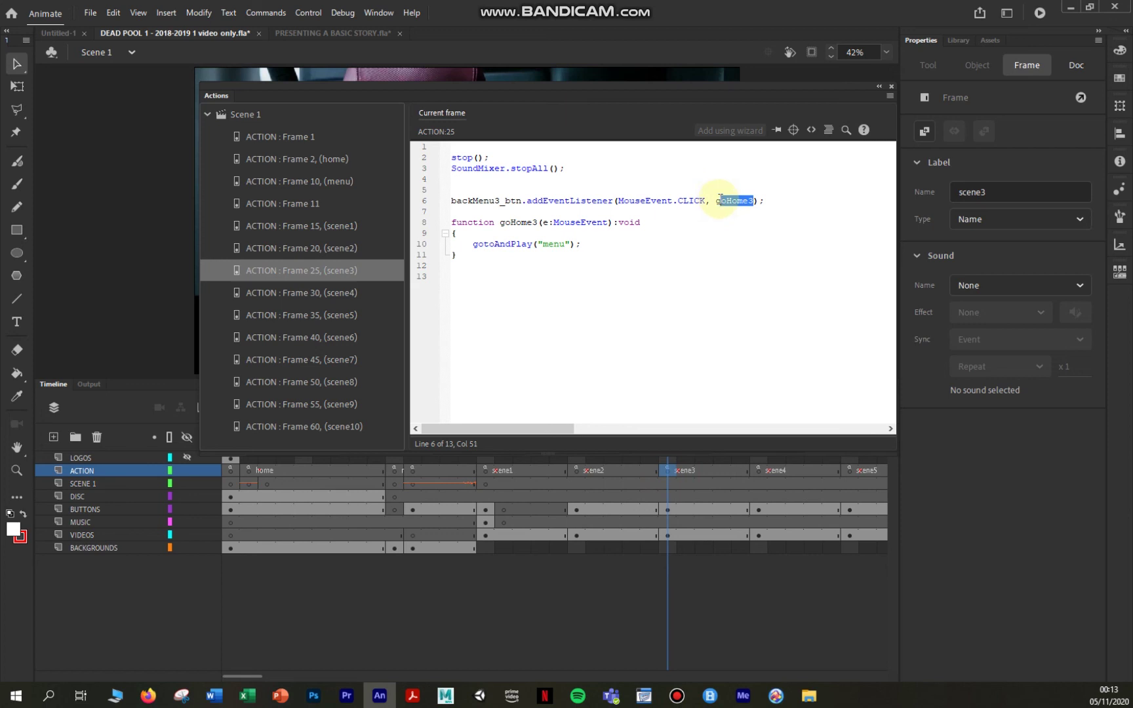
- Step through the scripts on frames 11, 15, 20 and 25, ending on scene3
click(409, 471)
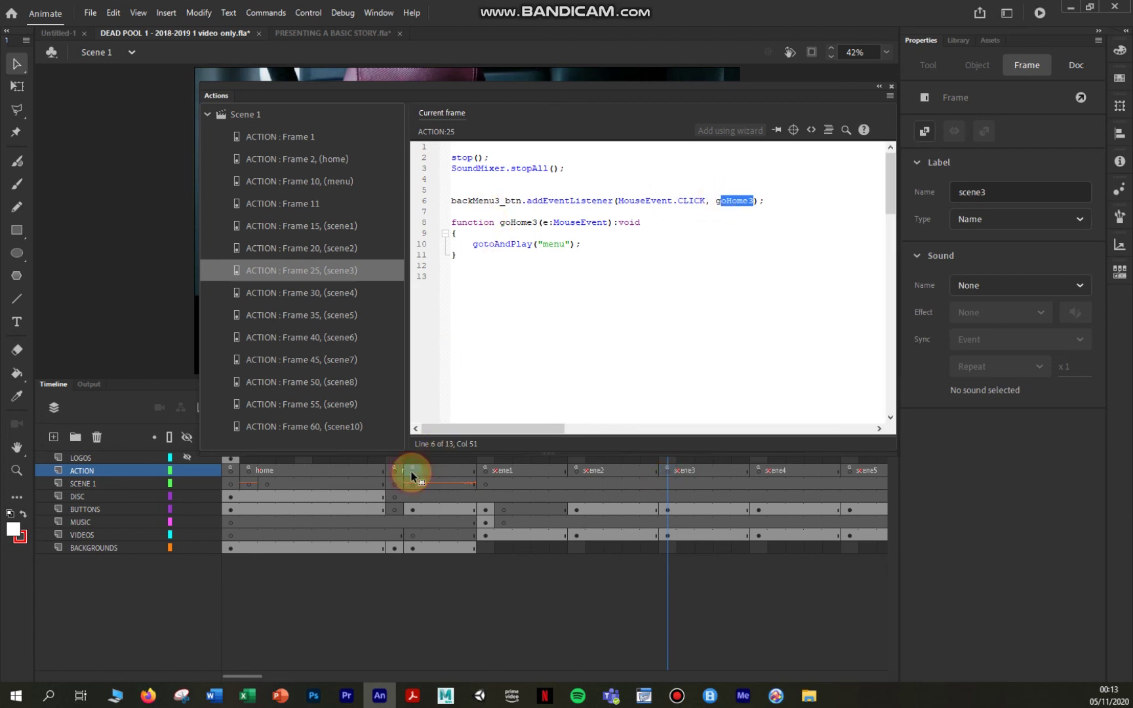
scroll(554, 335, down, 20)
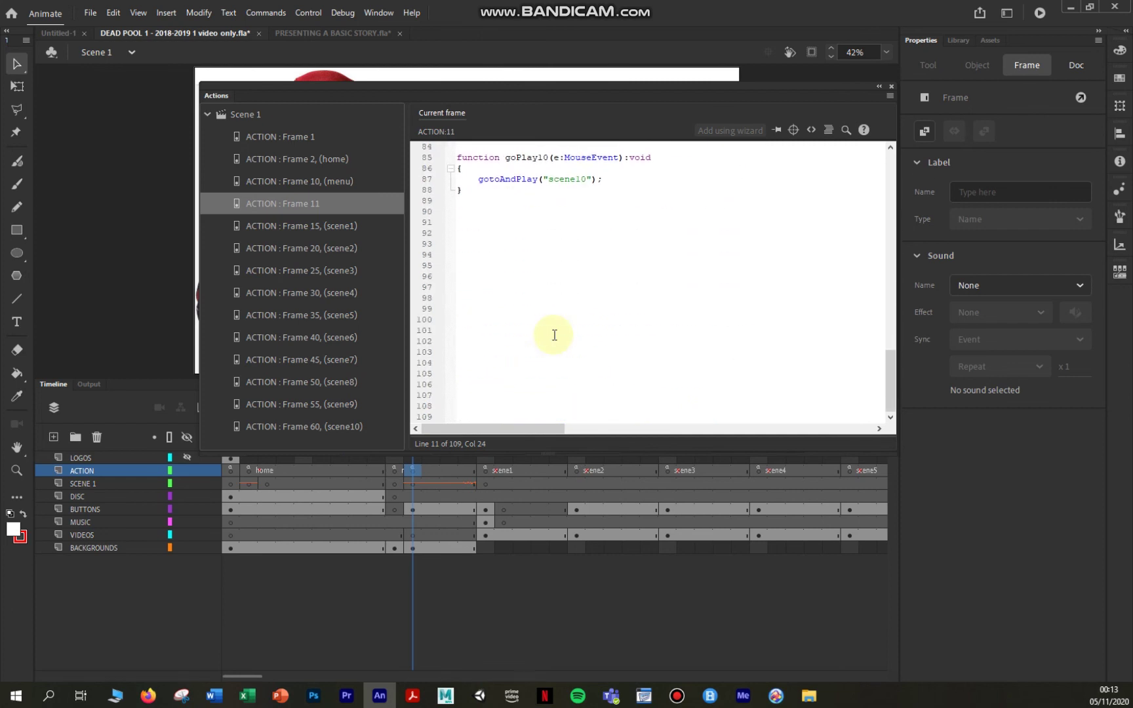
click(486, 471)
click(578, 470)
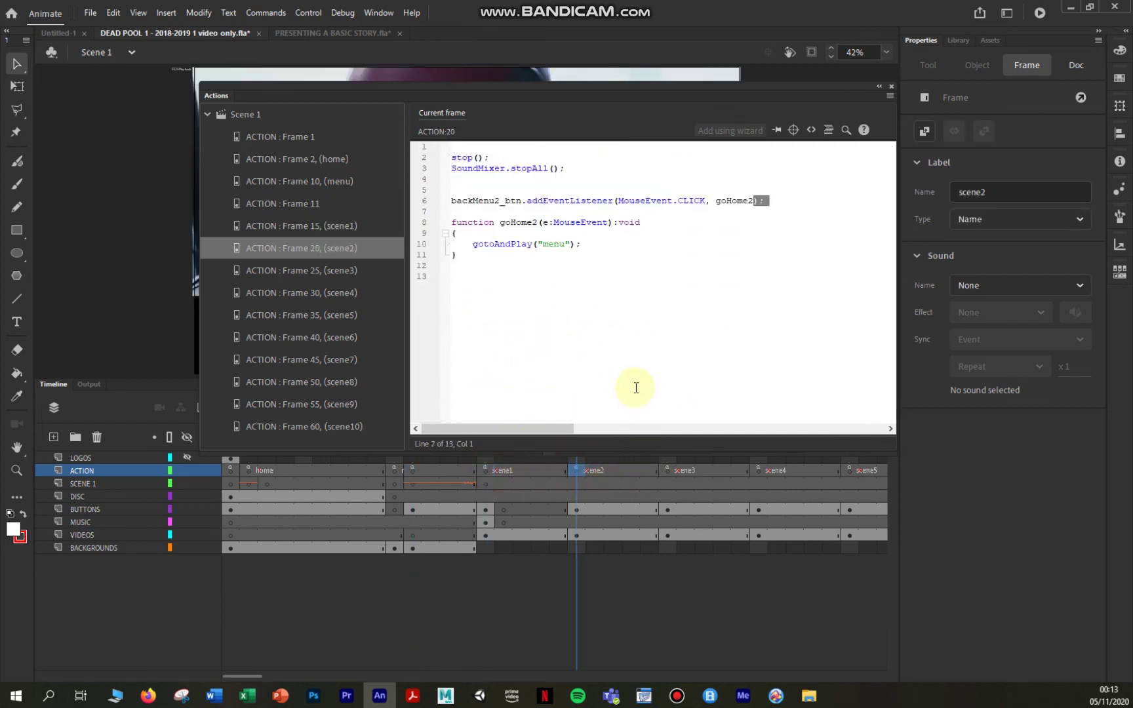
click(667, 469)
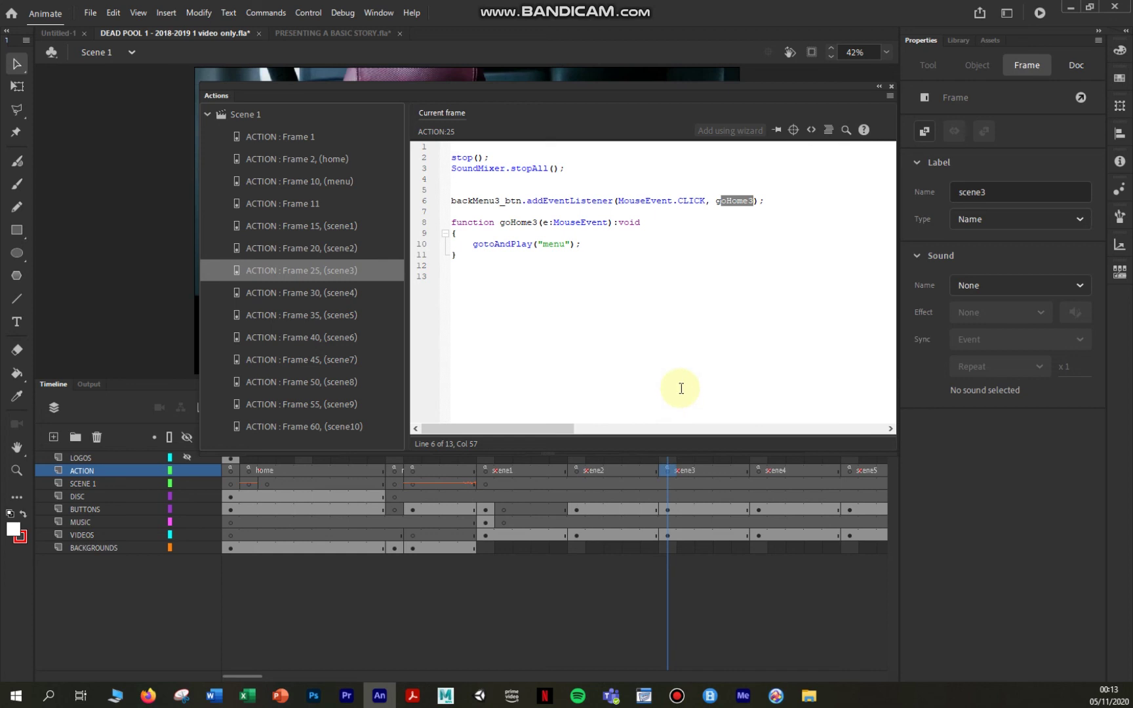